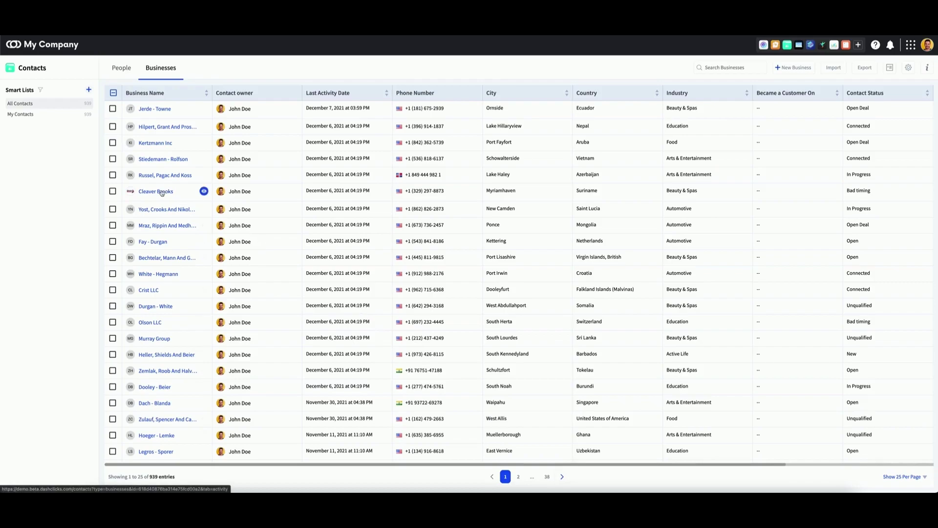
# Step: Preview Cleaver Brooks, open its full record, and start editing its business name and website
pyautogui.click(204, 192)
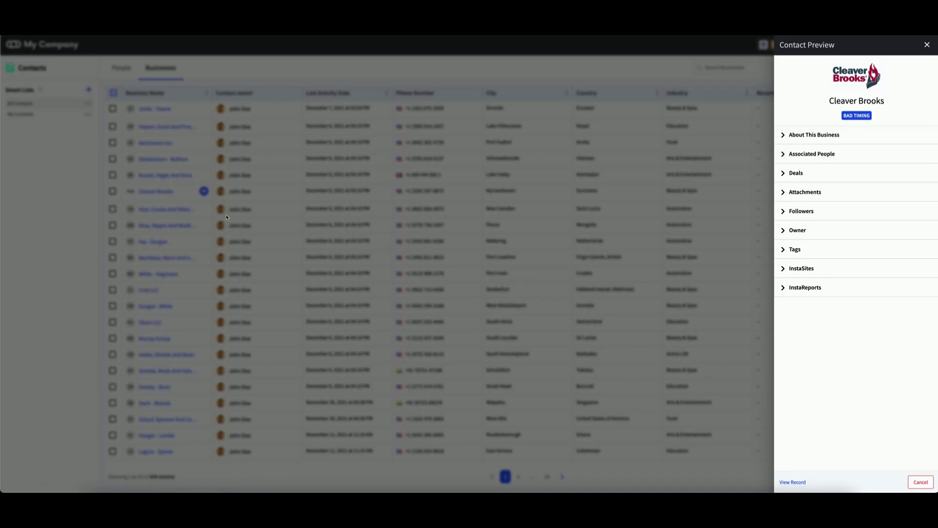
pyautogui.click(89, 205)
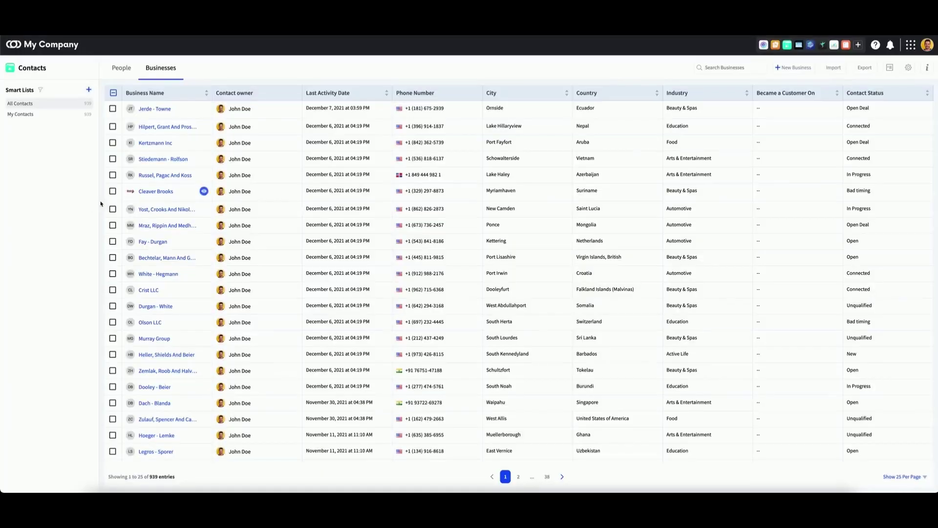
pyautogui.click(148, 192)
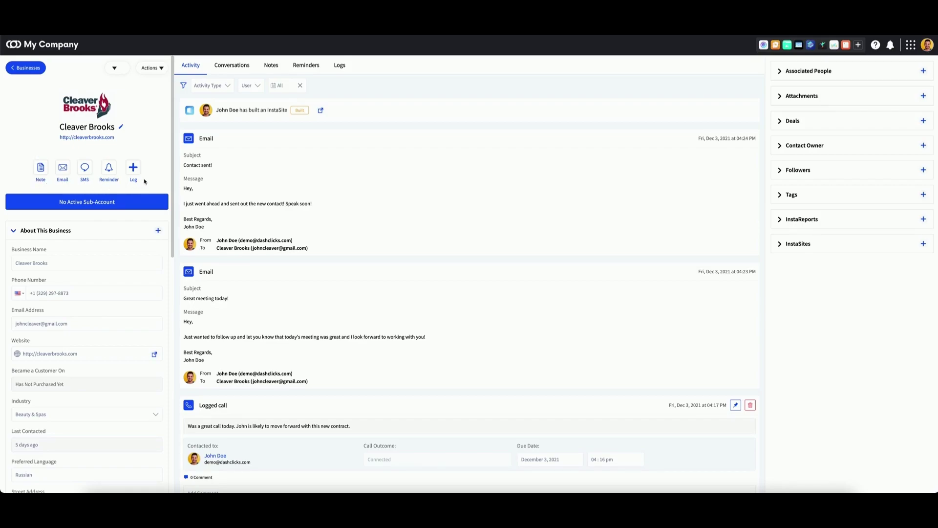
pyautogui.click(122, 128)
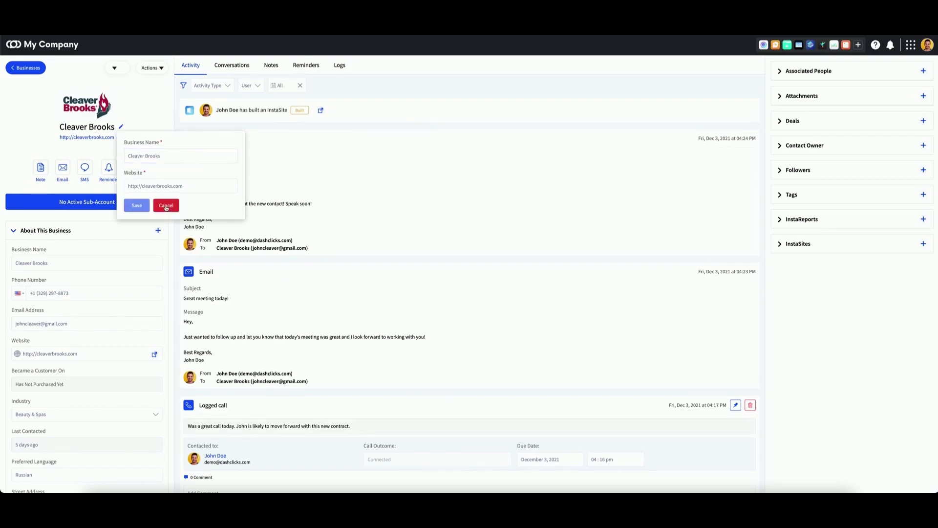
# Step: Discard the name and website edit, then edit and save the Cleaver Brooks logo image
pyautogui.click(166, 207)
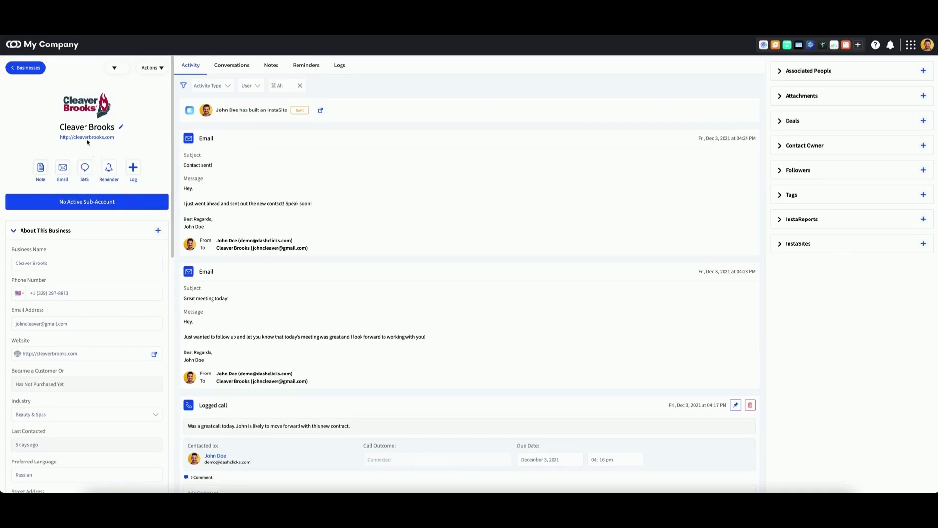
pyautogui.moveTo(88, 112)
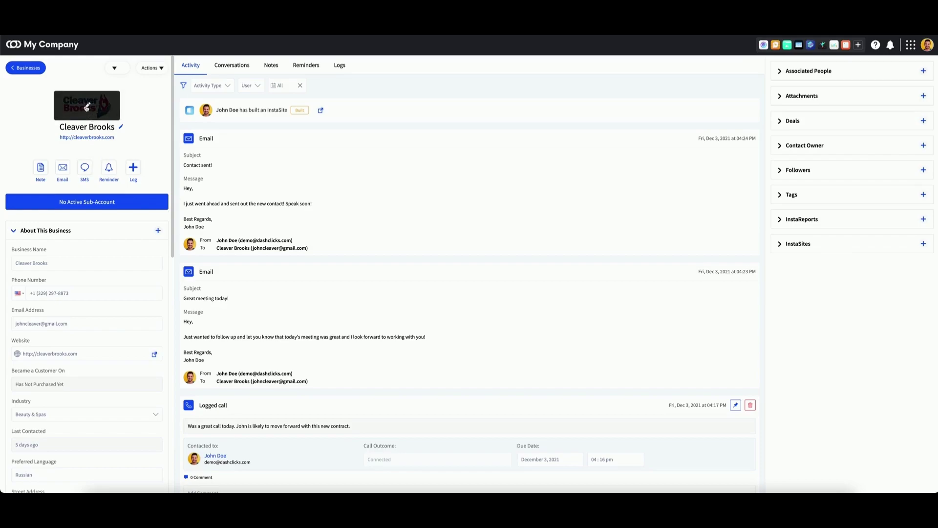
pyautogui.click(87, 106)
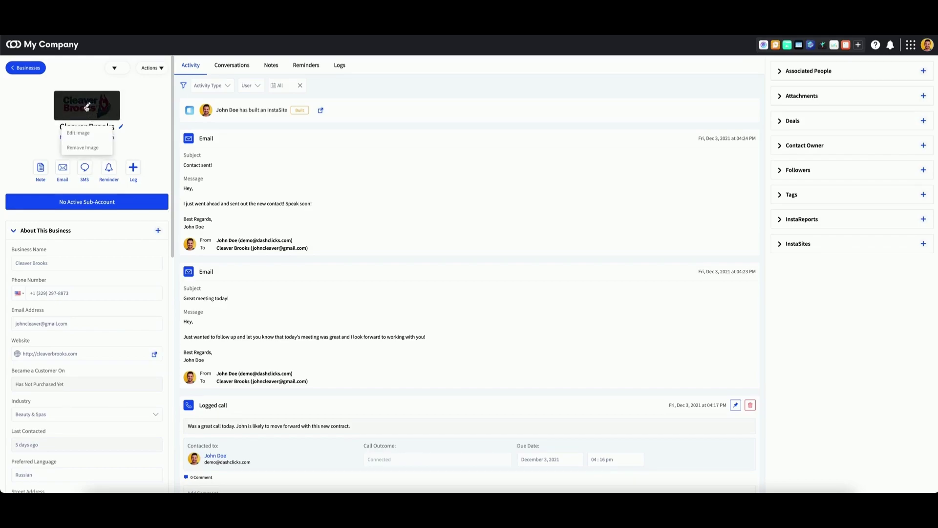
pyautogui.click(82, 135)
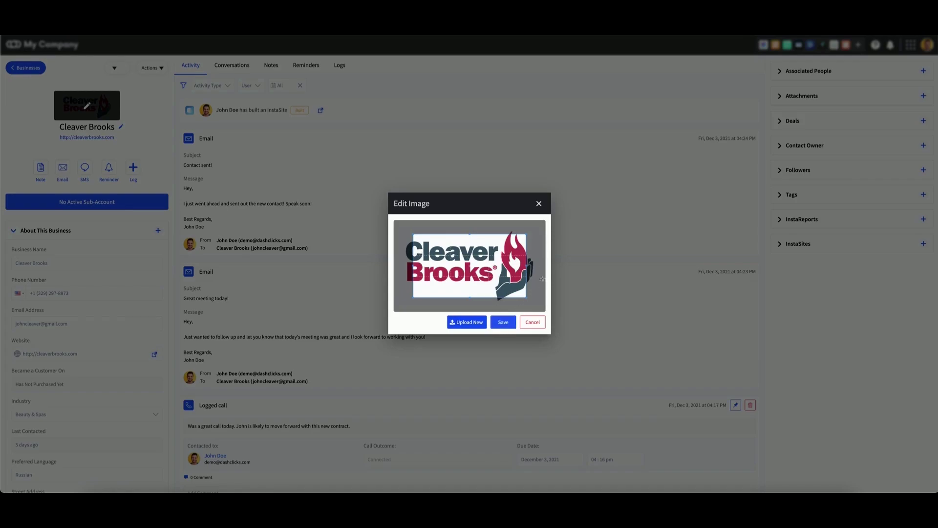
pyautogui.click(539, 205)
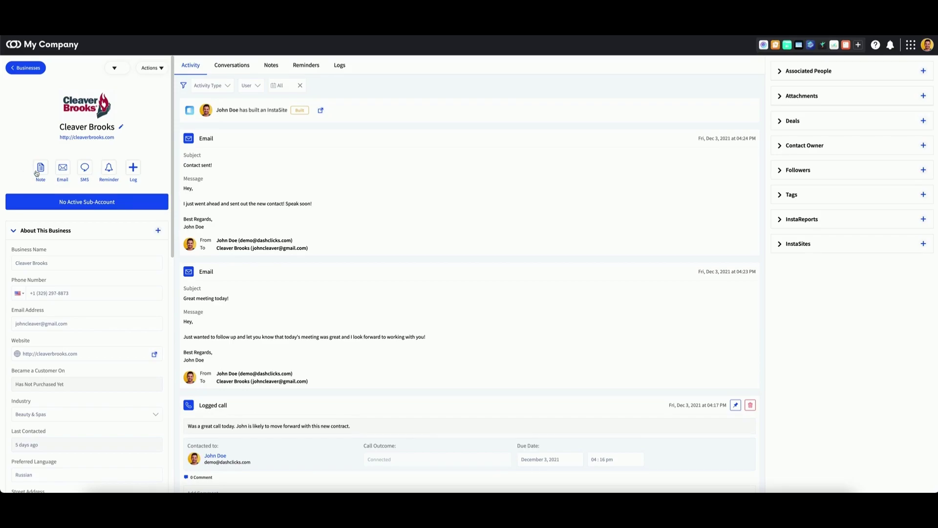
# Step: Close an empty note draft and show the Notes tab with its follow-up-next-week note
pyautogui.click(37, 173)
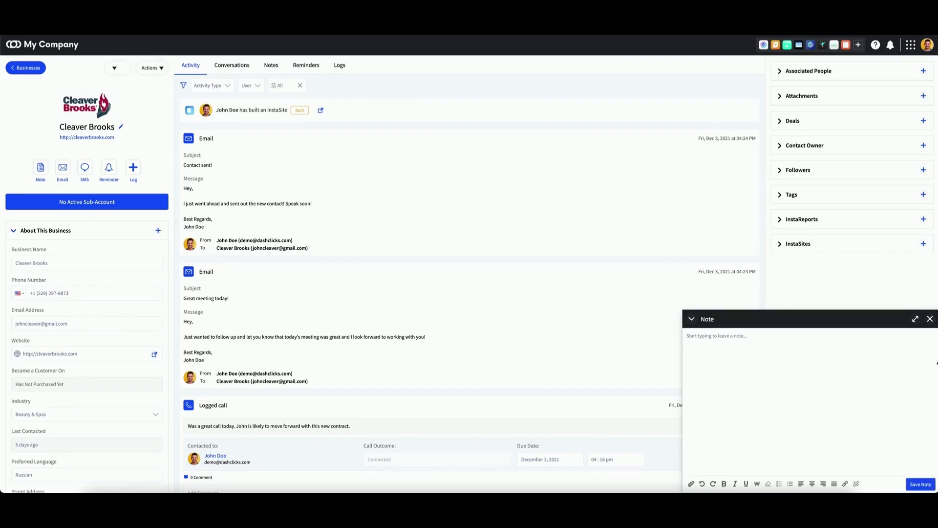
pyautogui.click(931, 319)
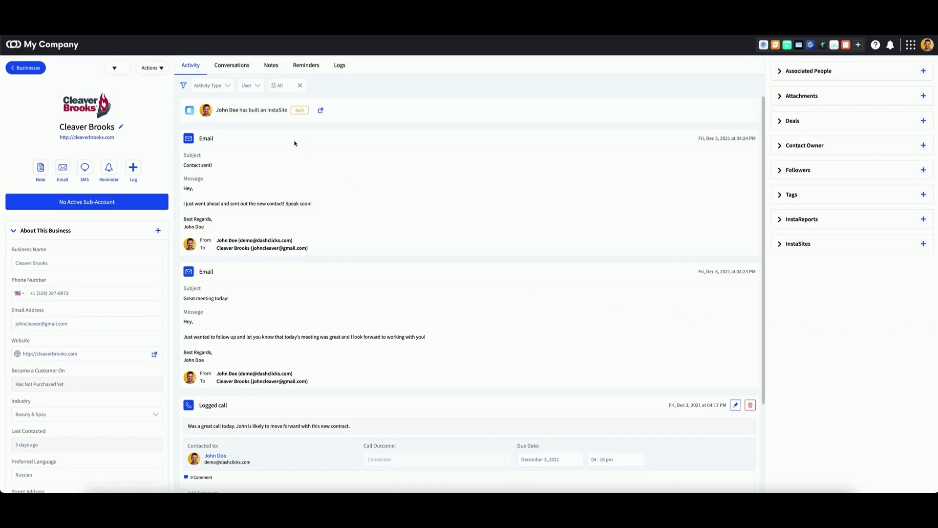
pyautogui.click(273, 67)
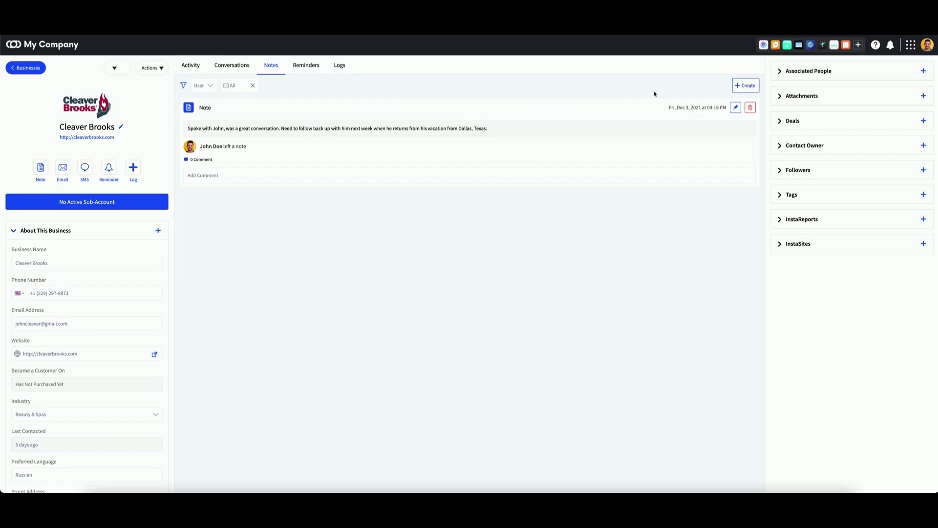
# Step: Switch to the Activity tab and discard a new email draft to Cleaver Brooks
pyautogui.click(189, 71)
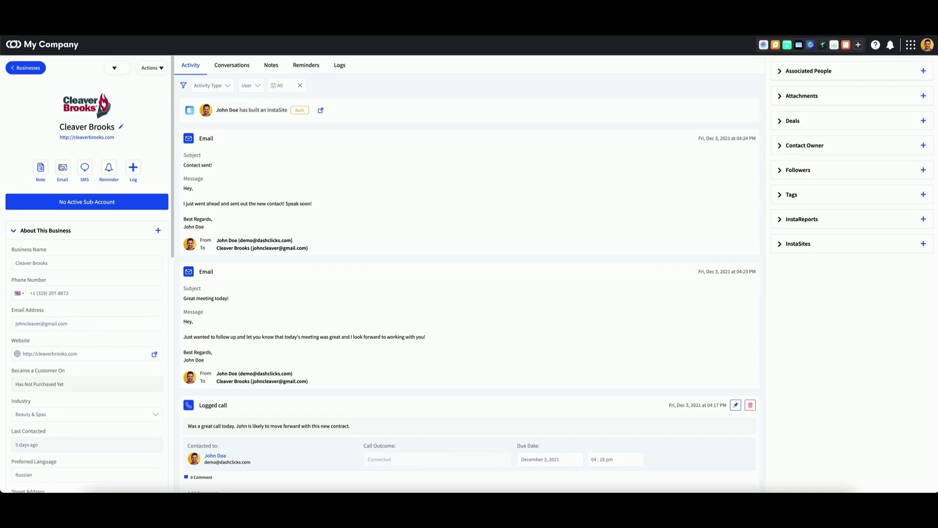
pyautogui.click(63, 168)
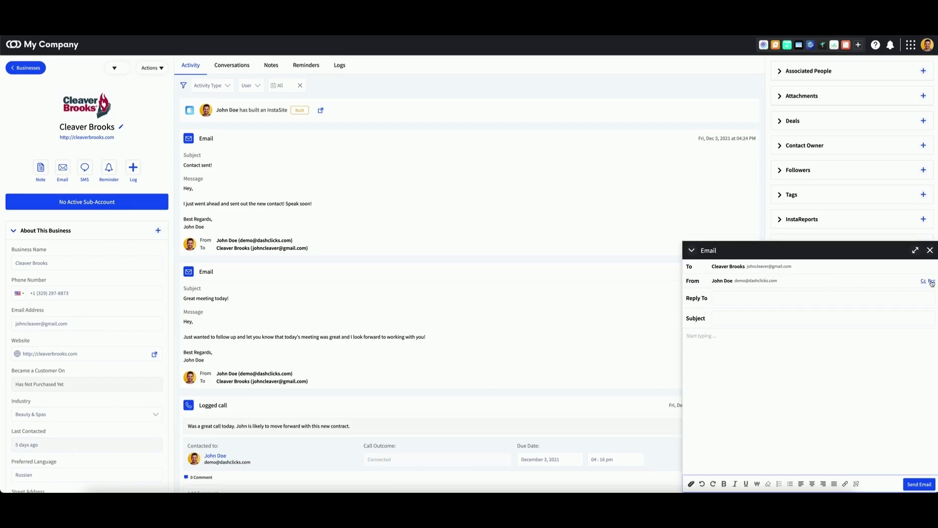
pyautogui.click(882, 338)
pyautogui.click(930, 251)
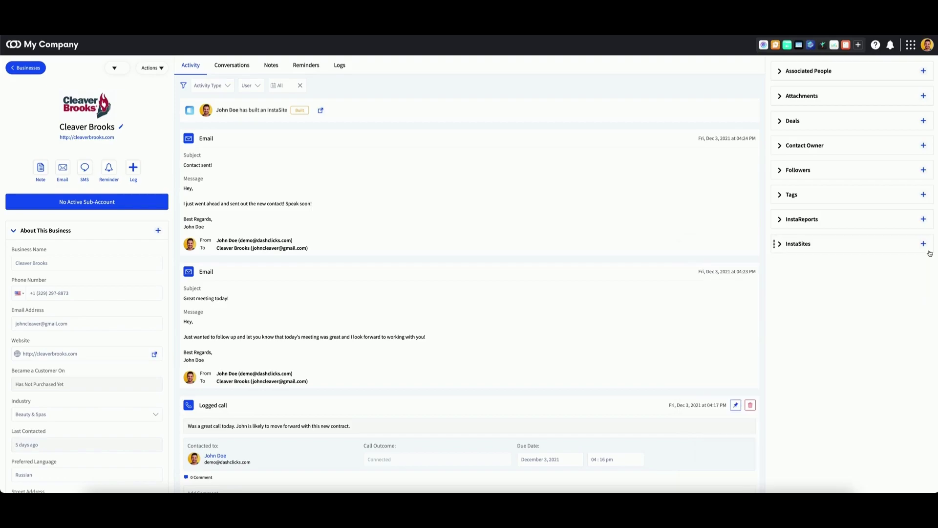
pyautogui.click(85, 168)
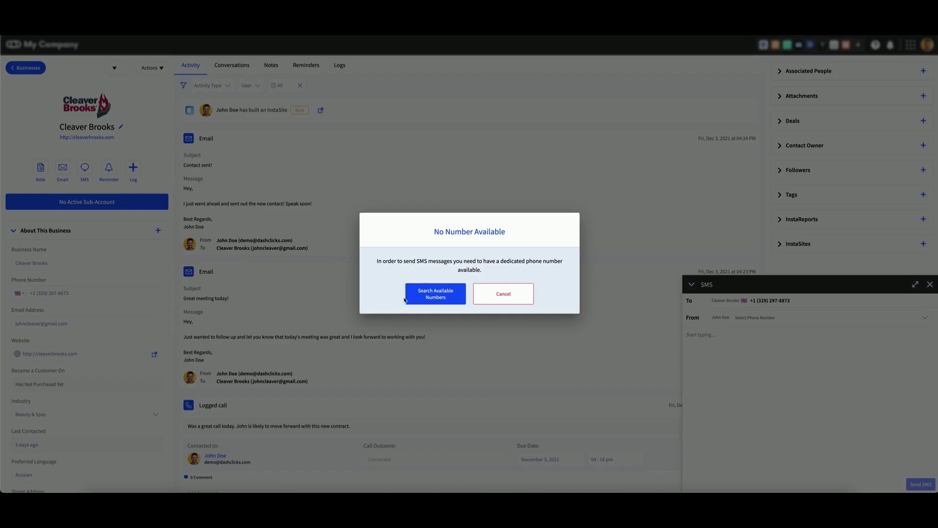
pyautogui.click(495, 299)
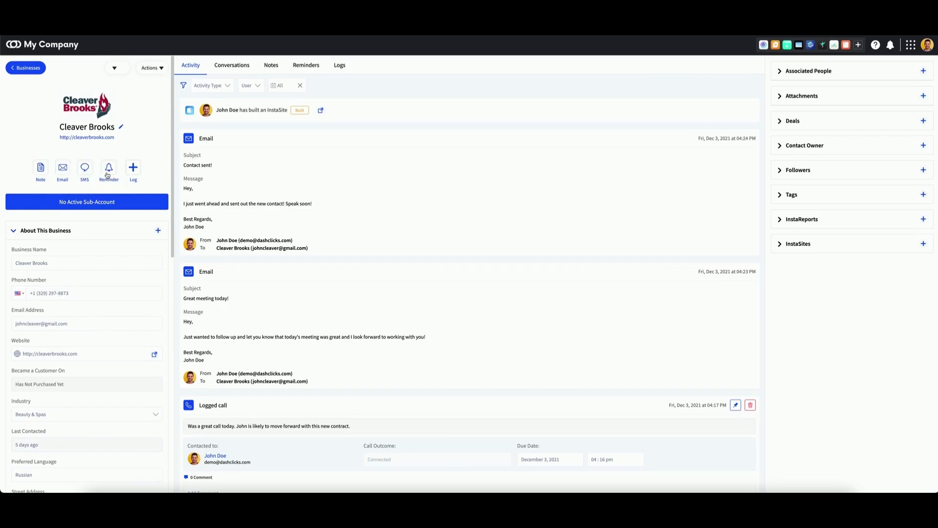
pyautogui.scroll(-1, 107, 175)
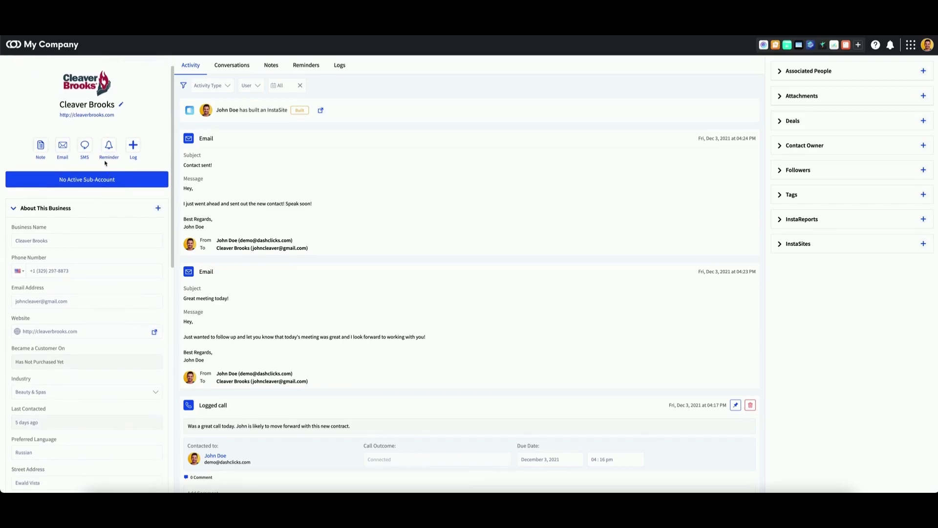
pyautogui.click(107, 151)
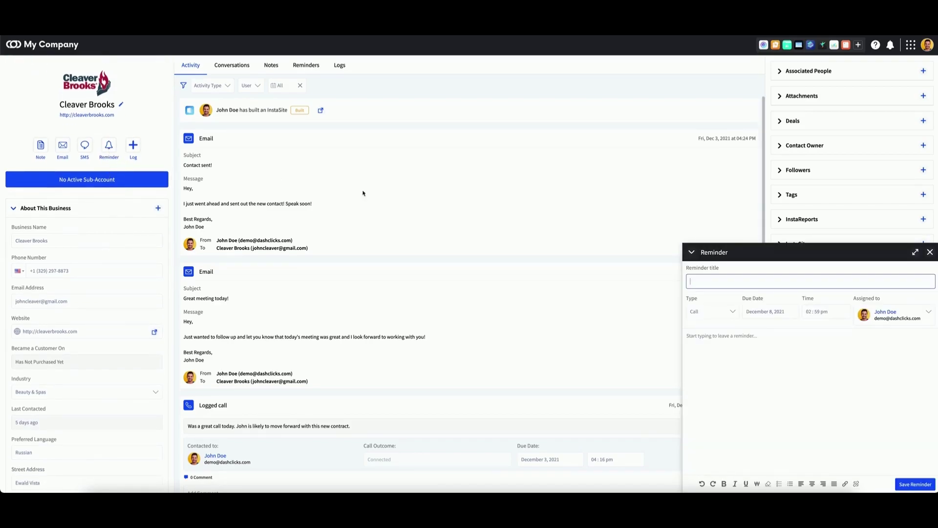
pyautogui.click(697, 312)
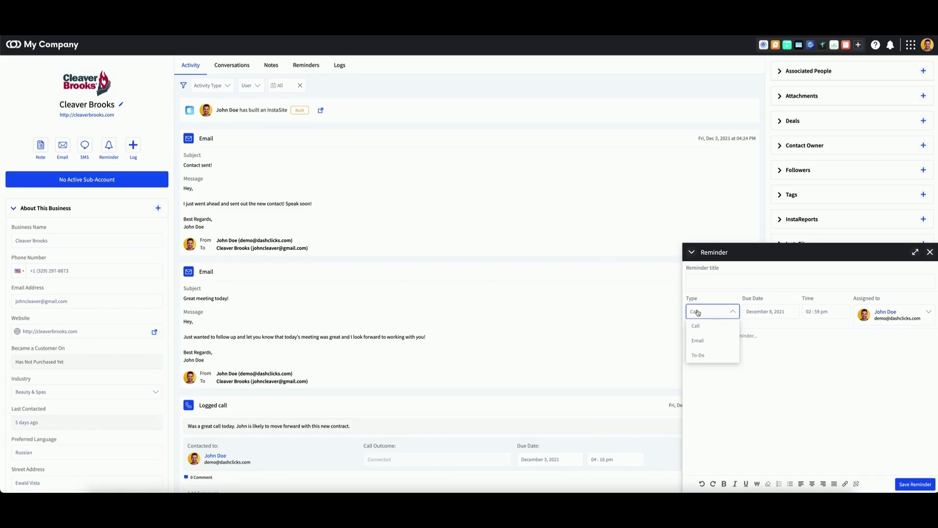
pyautogui.click(760, 313)
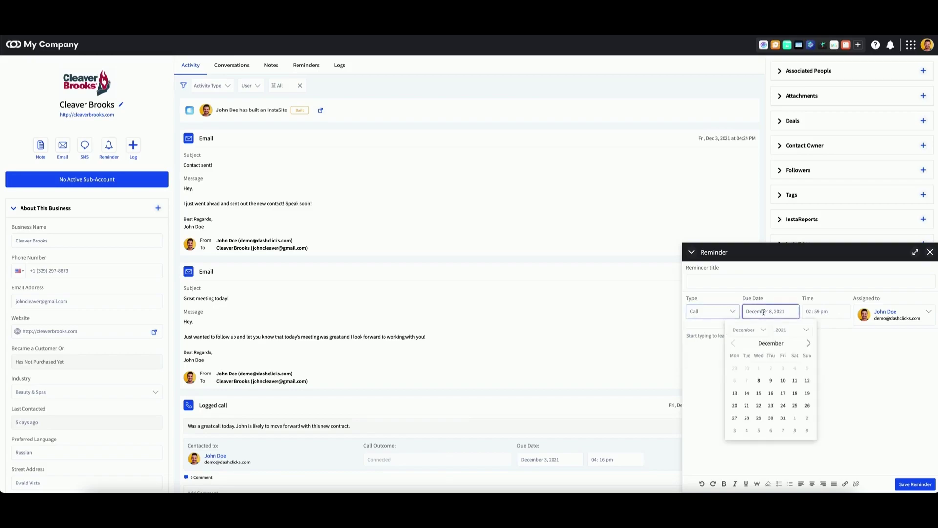
pyautogui.click(818, 313)
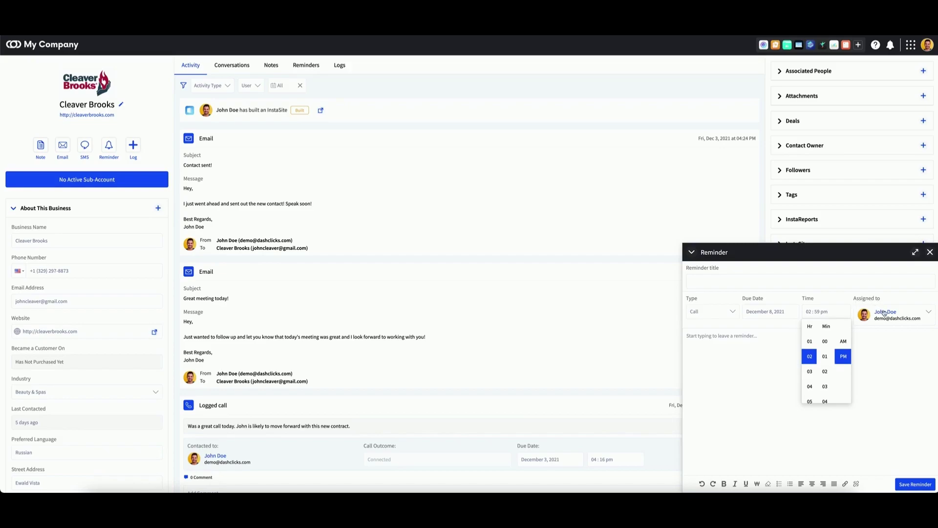
pyautogui.click(885, 313)
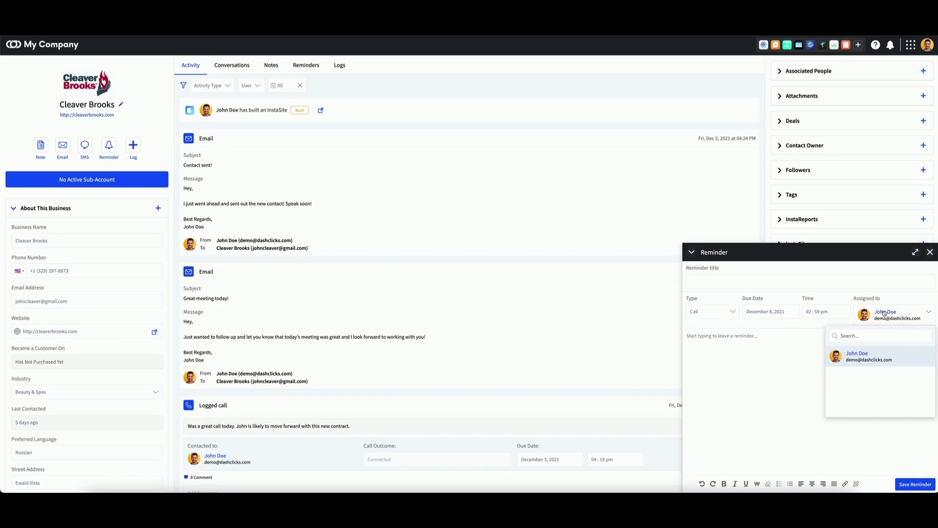
pyautogui.click(782, 352)
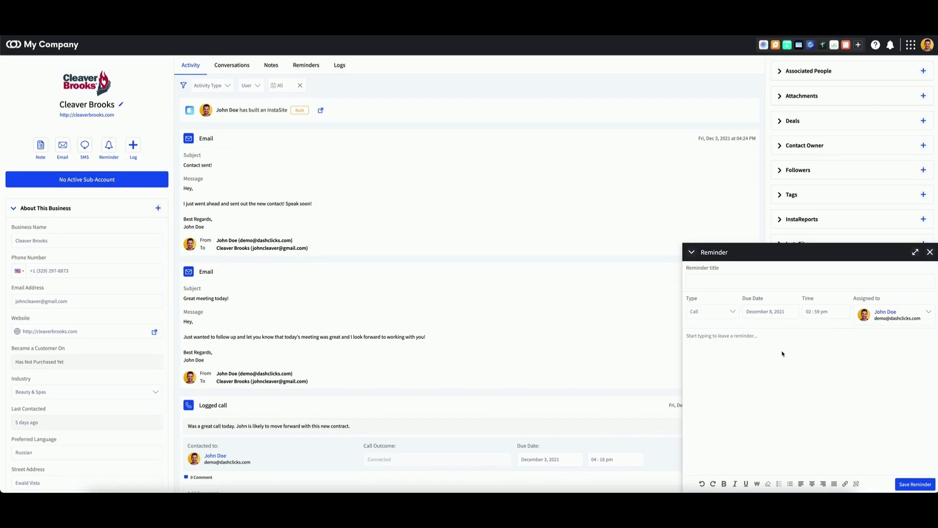
pyautogui.click(921, 484)
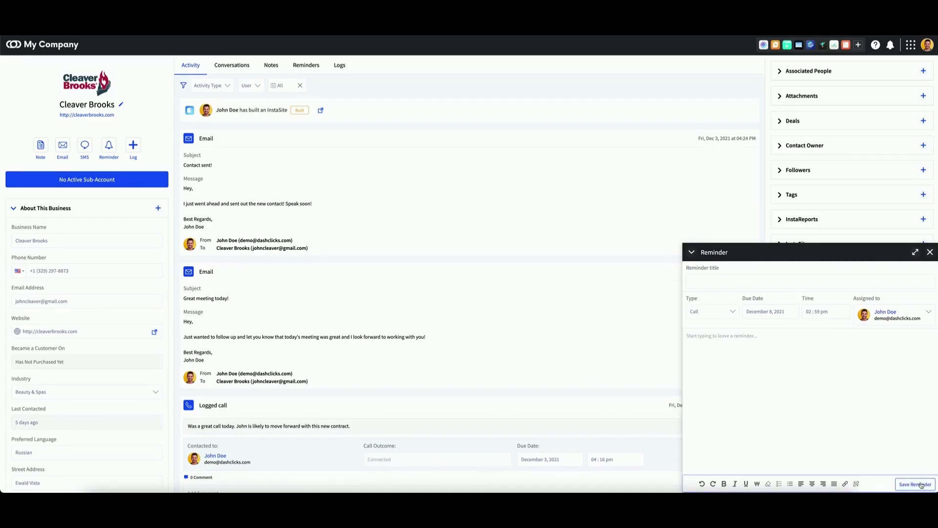
pyautogui.click(931, 254)
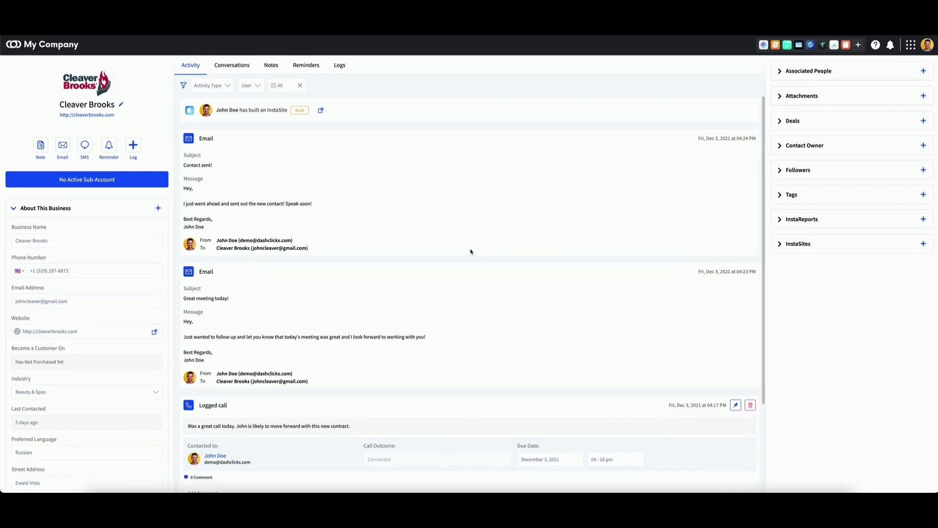
# Step: Show the Reminders tab with the December 10, 2021 contract call, then open the Log menu
pyautogui.click(308, 69)
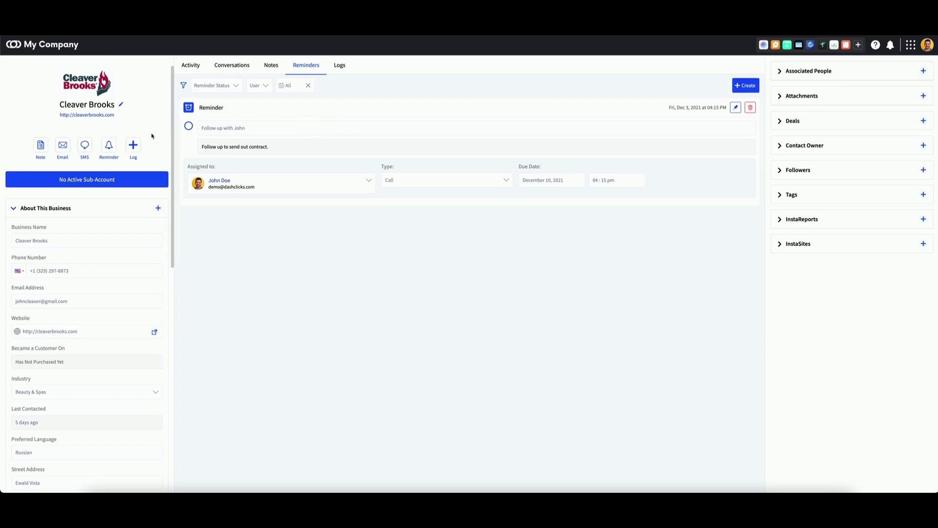
pyautogui.click(136, 145)
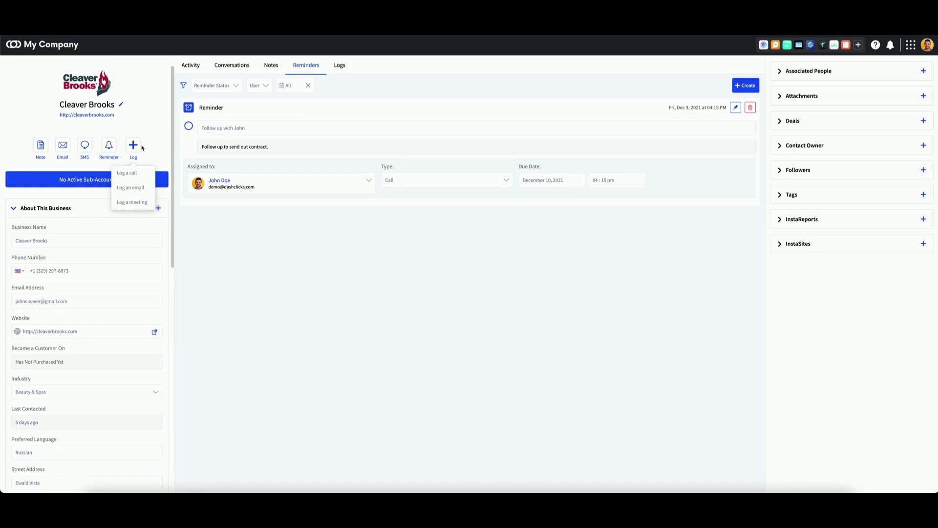
# Step: Open and dismiss the Log a call and Log an email forms
pyautogui.click(127, 174)
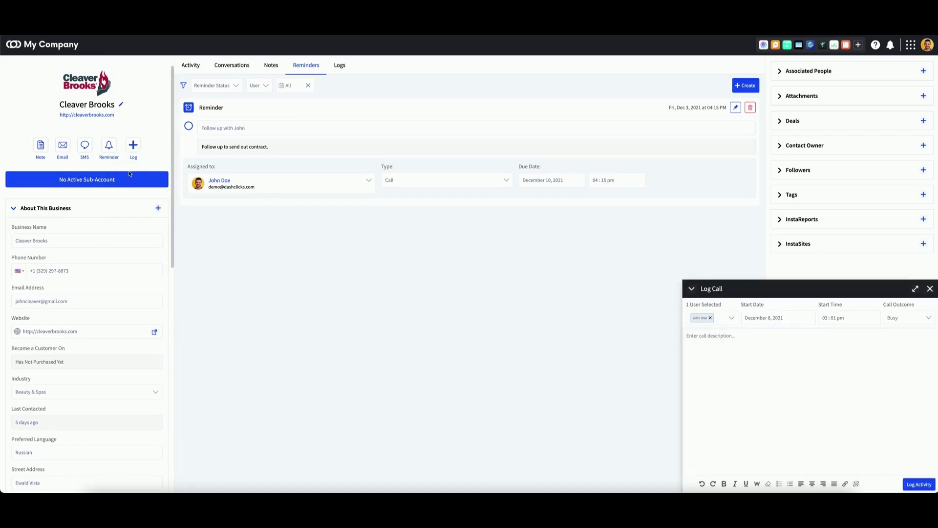
pyautogui.click(931, 289)
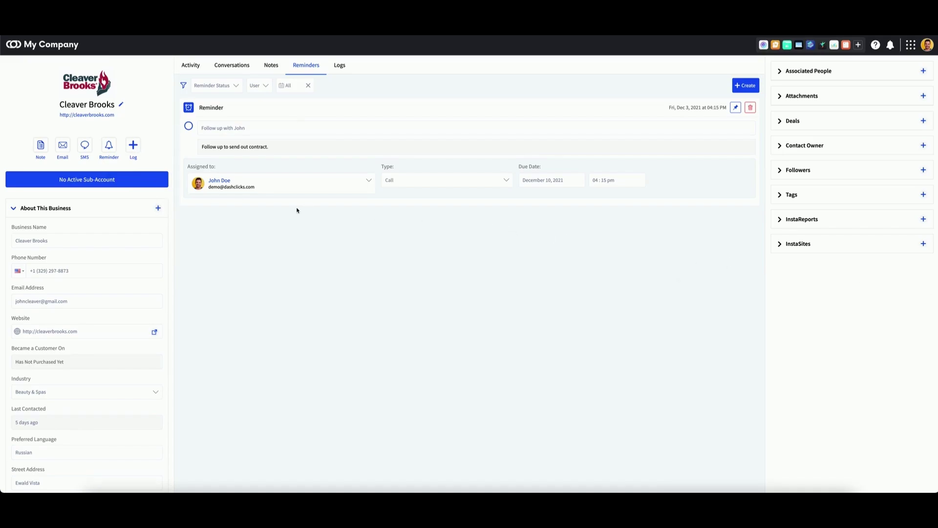
pyautogui.click(133, 146)
pyautogui.click(132, 188)
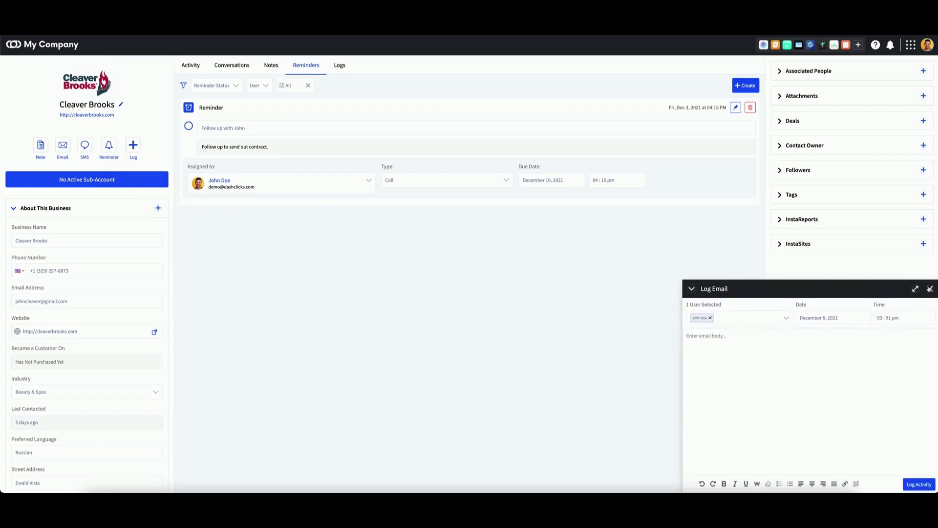
pyautogui.click(930, 289)
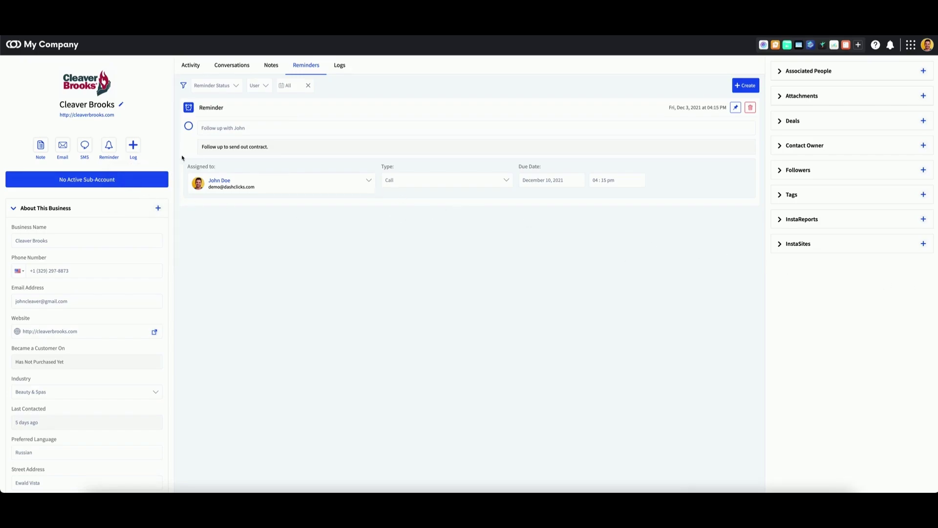
# Step: Preview the Log a meeting form, then show the Logs tab with the December 3, 2021 call
pyautogui.click(133, 146)
pyautogui.click(137, 203)
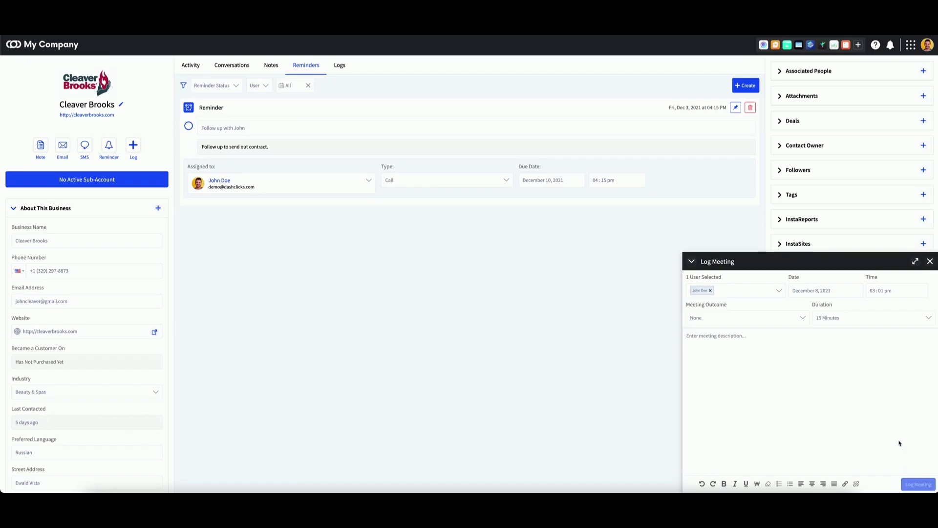
pyautogui.click(931, 261)
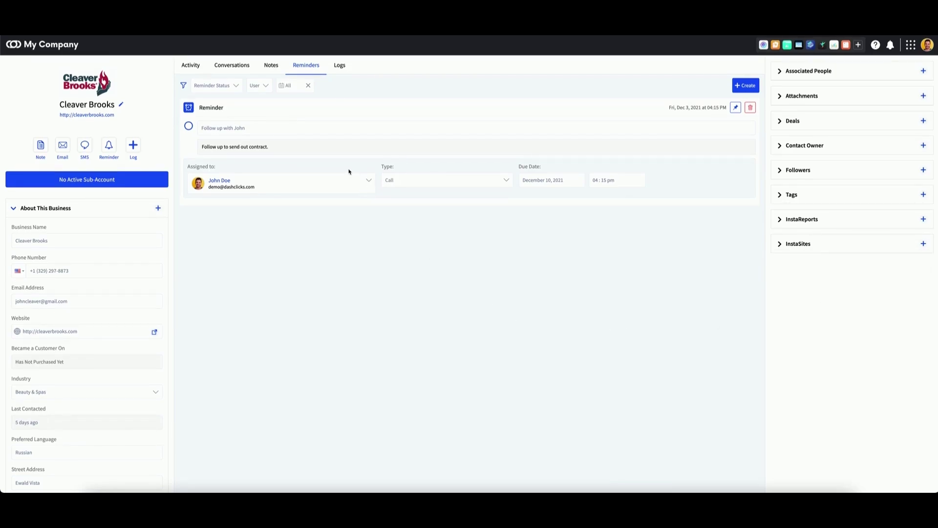
pyautogui.click(340, 66)
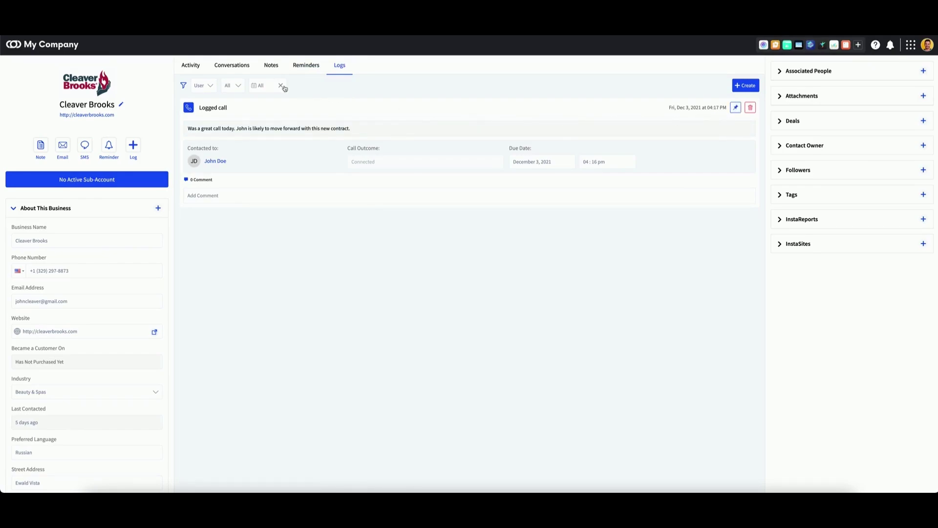
# Step: Return to the Activity tab and scroll the About This Business details down to Twitter
pyautogui.click(190, 68)
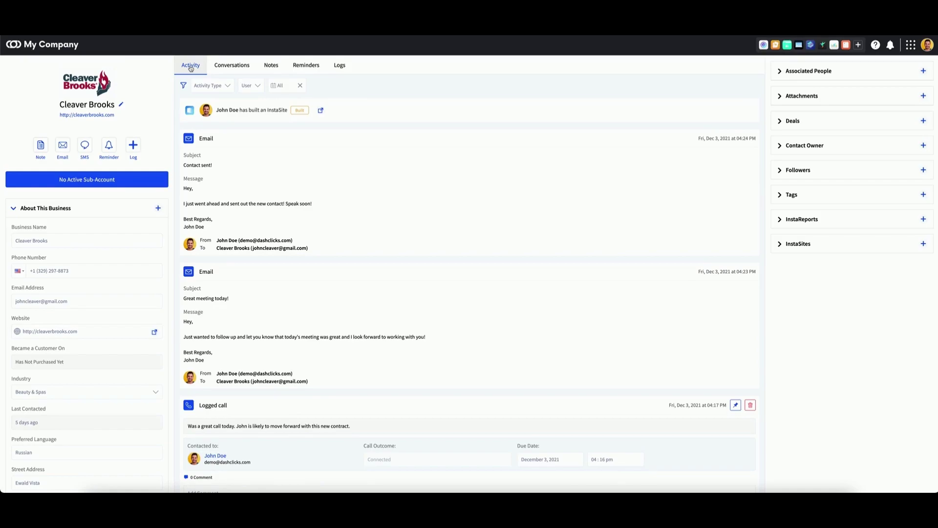
pyautogui.moveTo(145, 177)
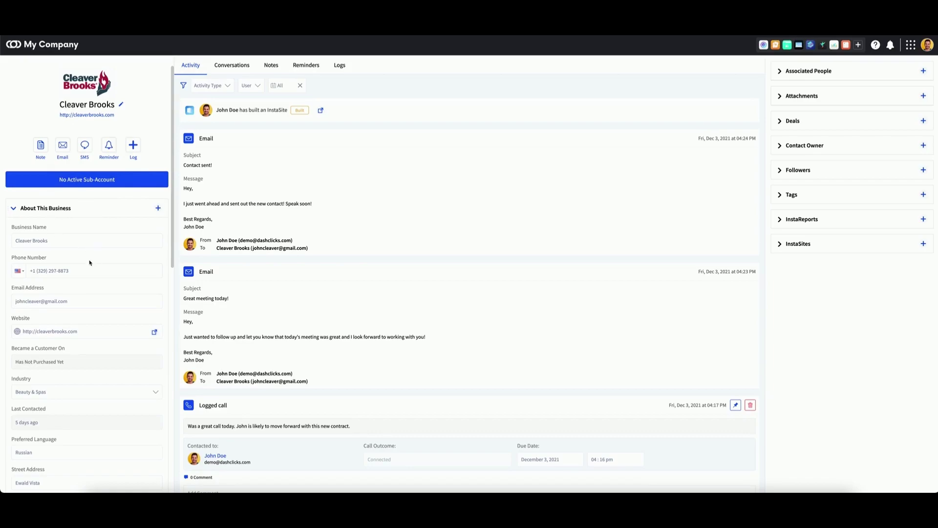
pyautogui.scroll(-2, 85, 262)
pyautogui.scroll(-3, 84, 262)
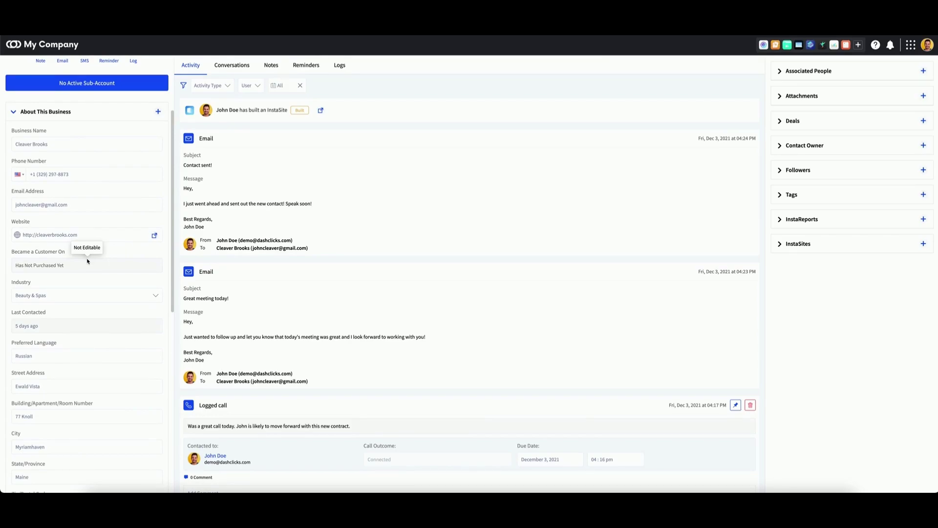
pyautogui.scroll(-3, 88, 260)
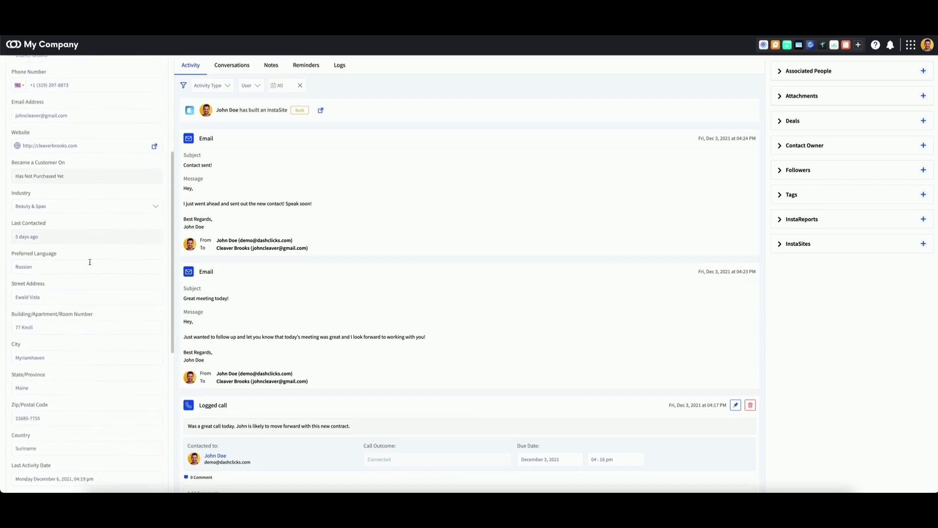
pyautogui.scroll(-4, 92, 286)
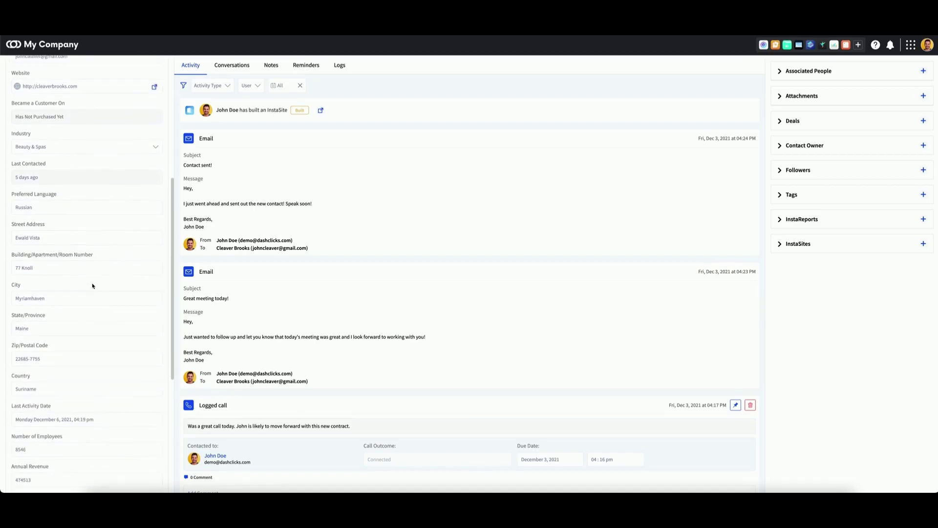
pyautogui.scroll(-3, 93, 283)
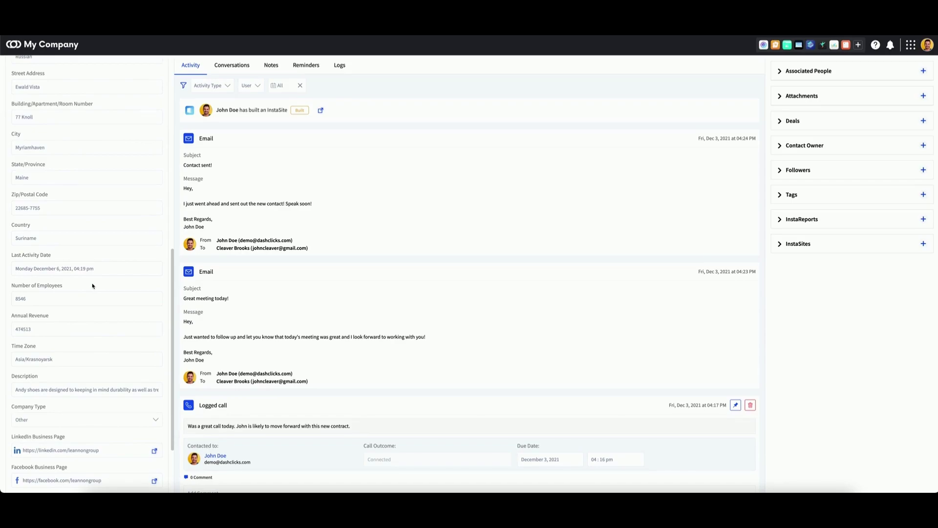
pyautogui.scroll(-3, 93, 286)
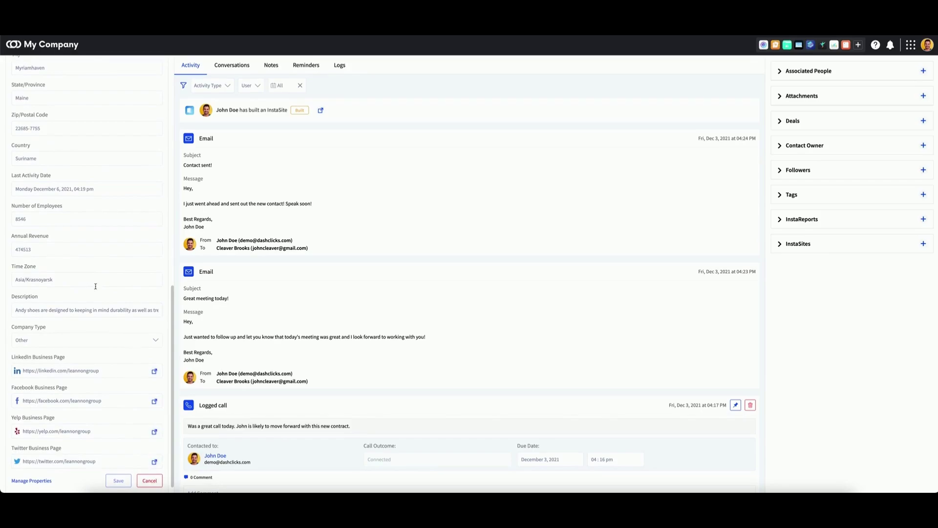
pyautogui.scroll(-1, 88, 320)
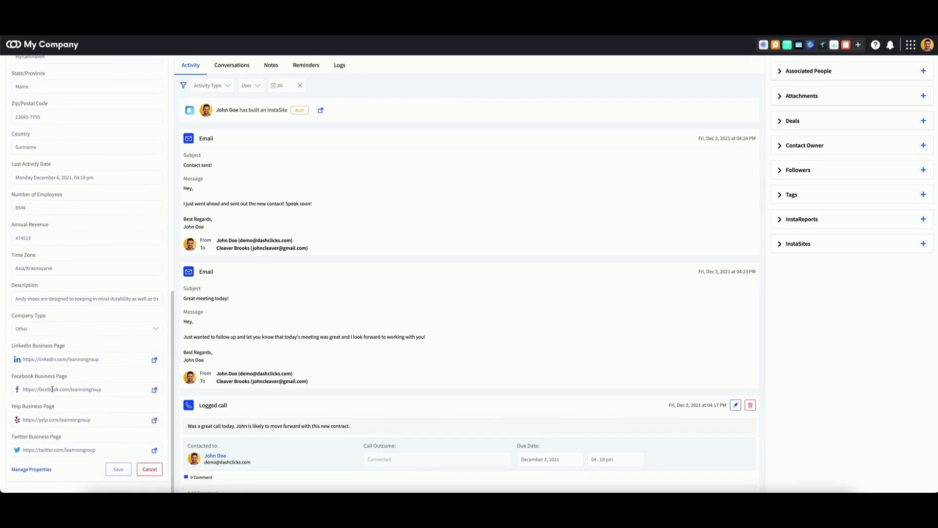
# Step: In Manage Properties, drag Became a Customer On to sit below Industry
pyautogui.click(31, 470)
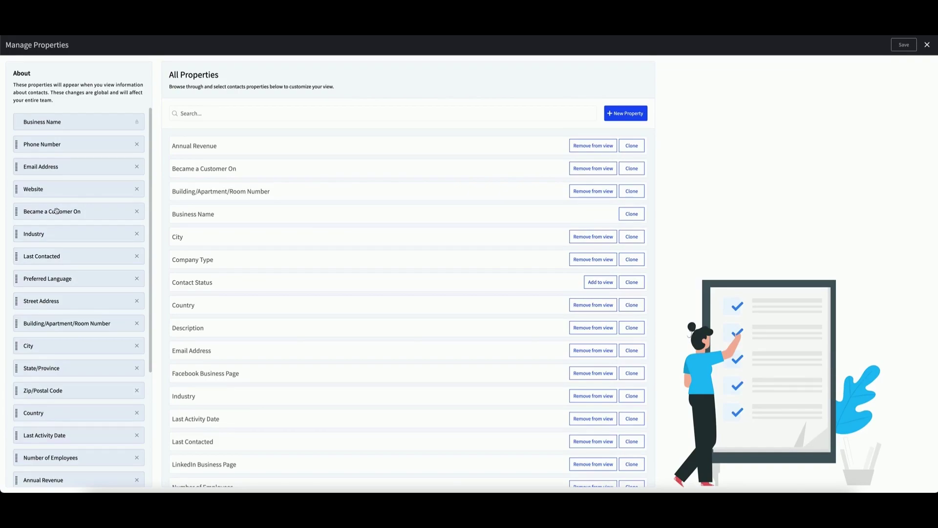
pyautogui.moveTo(52, 211); pyautogui.dragTo(48, 236)
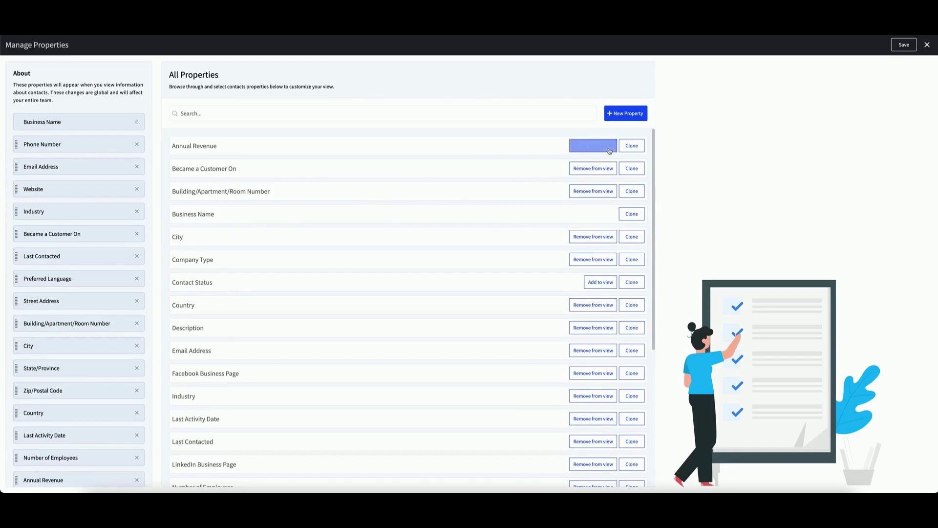
# Step: Browse the Field Type choices for a new property, then cancel without creating it
pyautogui.click(619, 116)
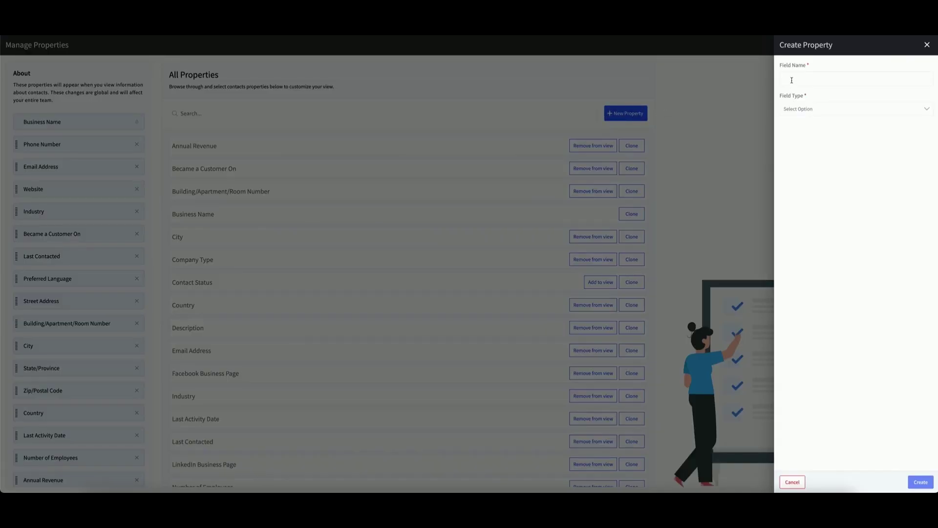
pyautogui.click(823, 111)
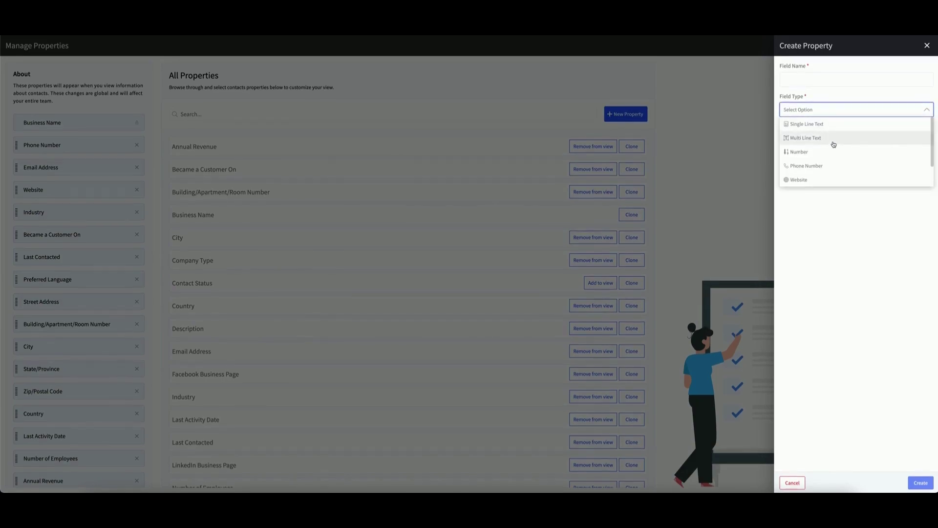
pyautogui.scroll(-3, 834, 145)
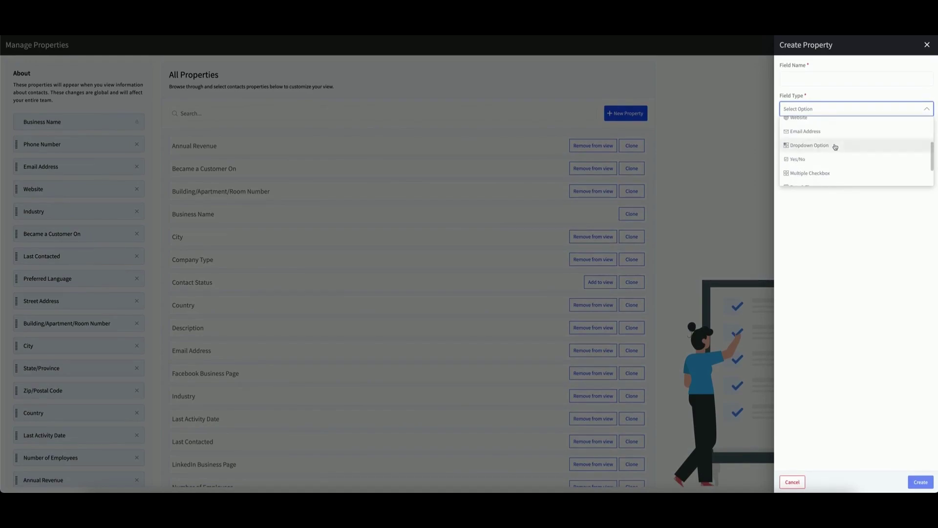
pyautogui.scroll(-2, 835, 147)
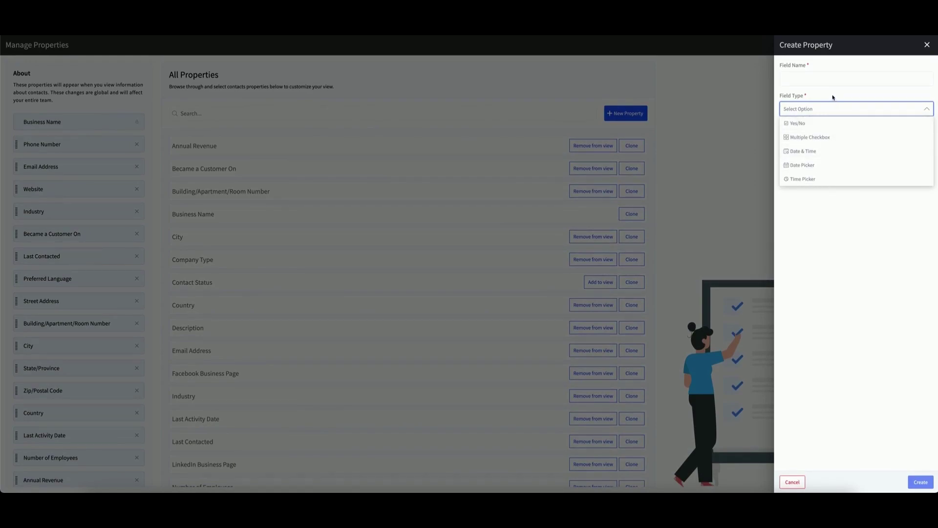
pyautogui.click(834, 97)
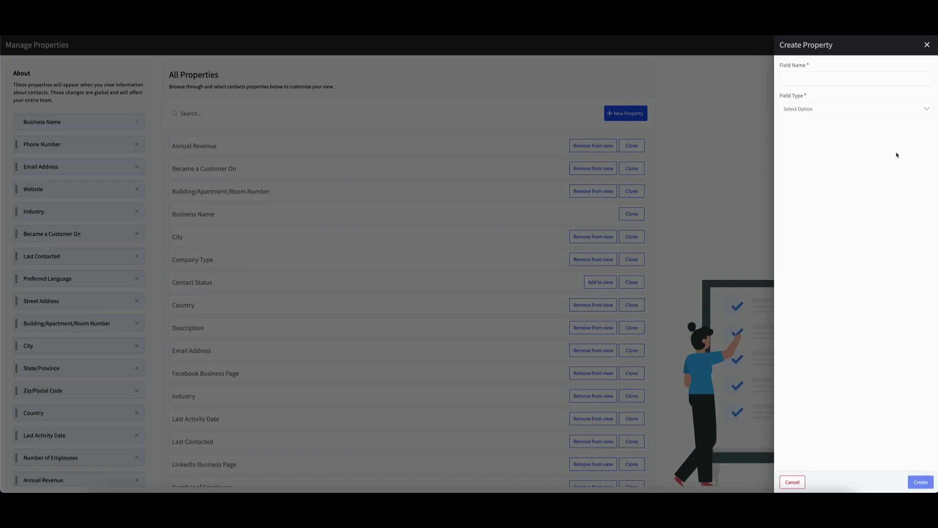
pyautogui.click(928, 46)
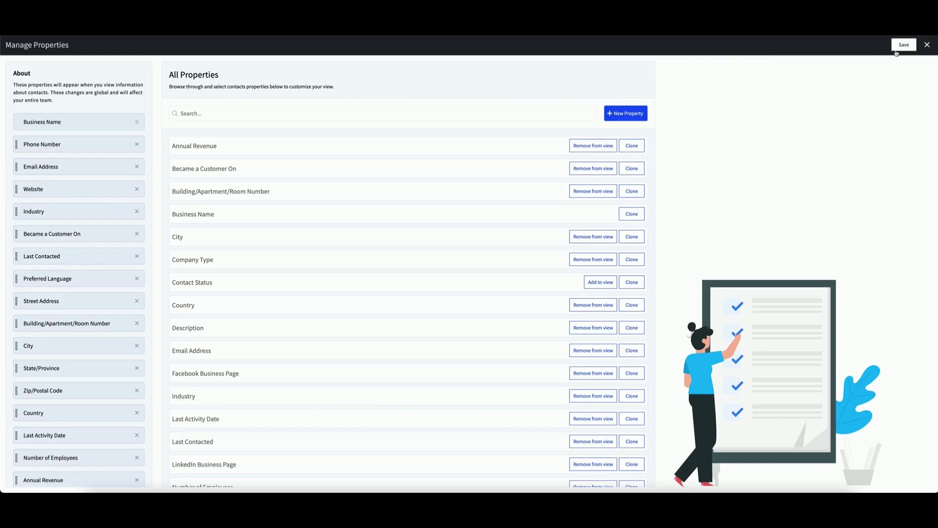
pyautogui.click(927, 46)
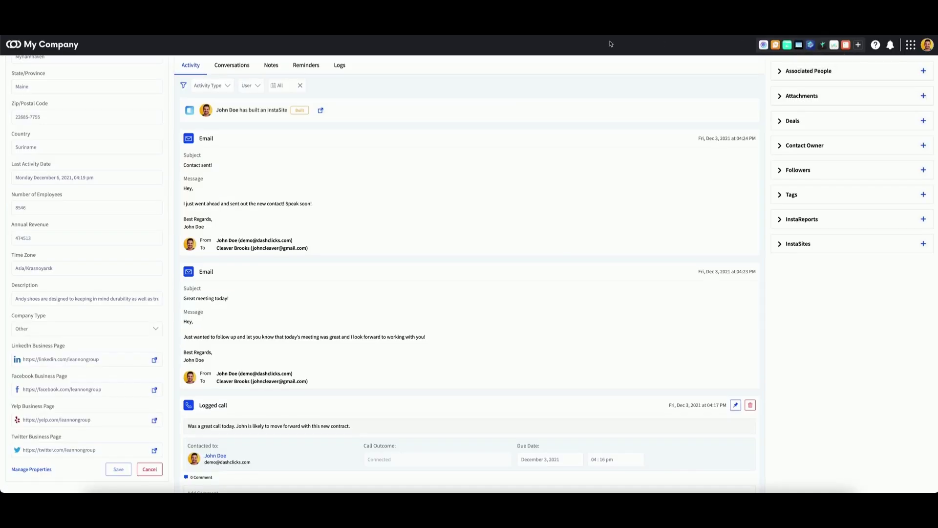
pyautogui.scroll(15, 132, 173)
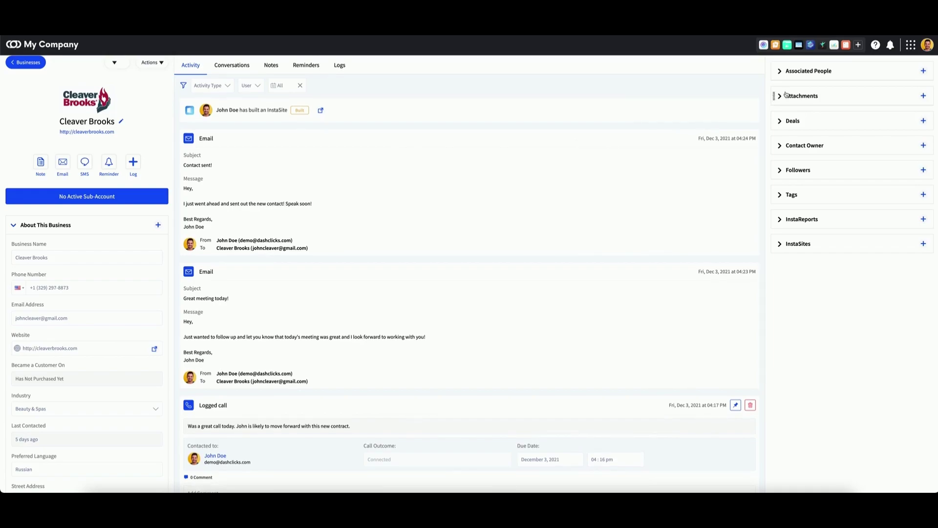
pyautogui.click(802, 77)
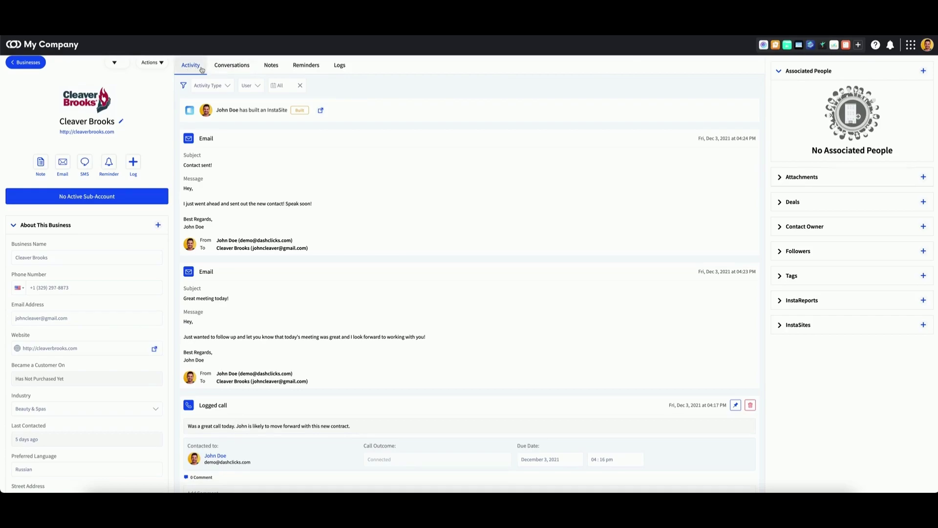
pyautogui.click(795, 73)
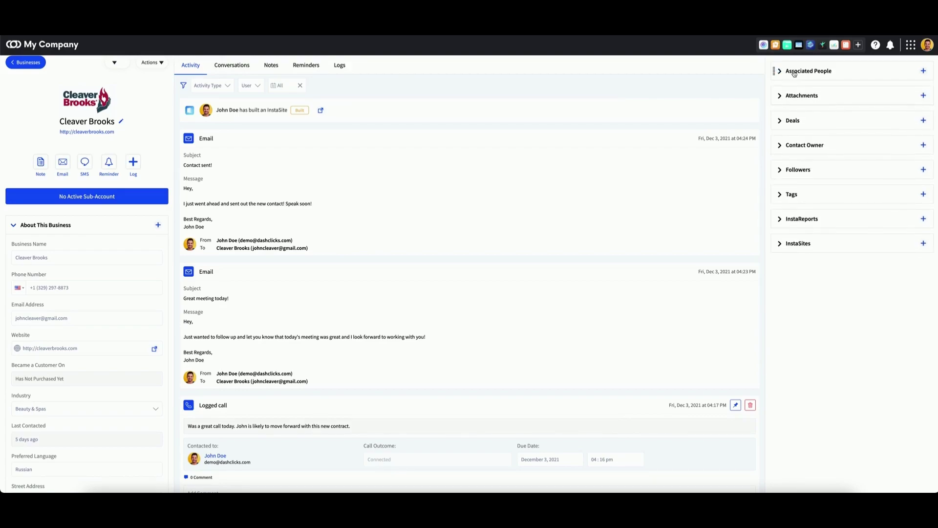
pyautogui.click(798, 97)
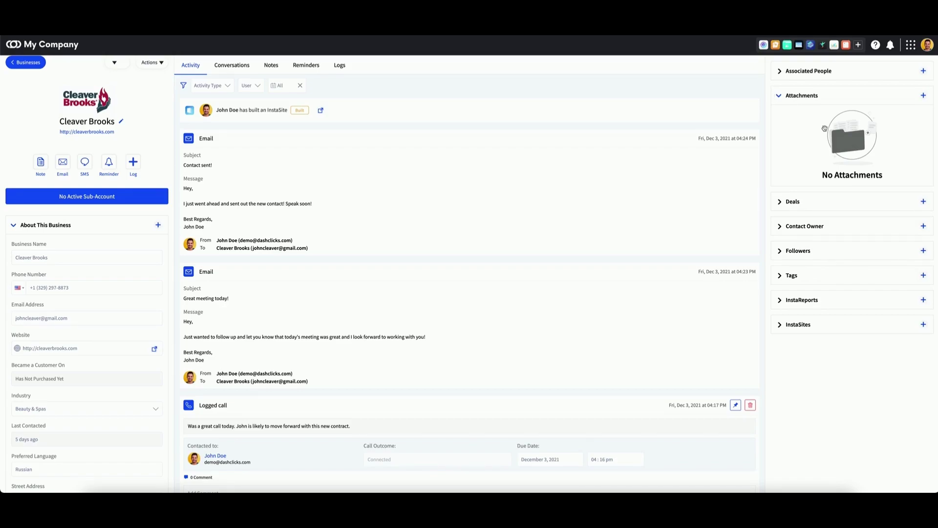
pyautogui.click(923, 96)
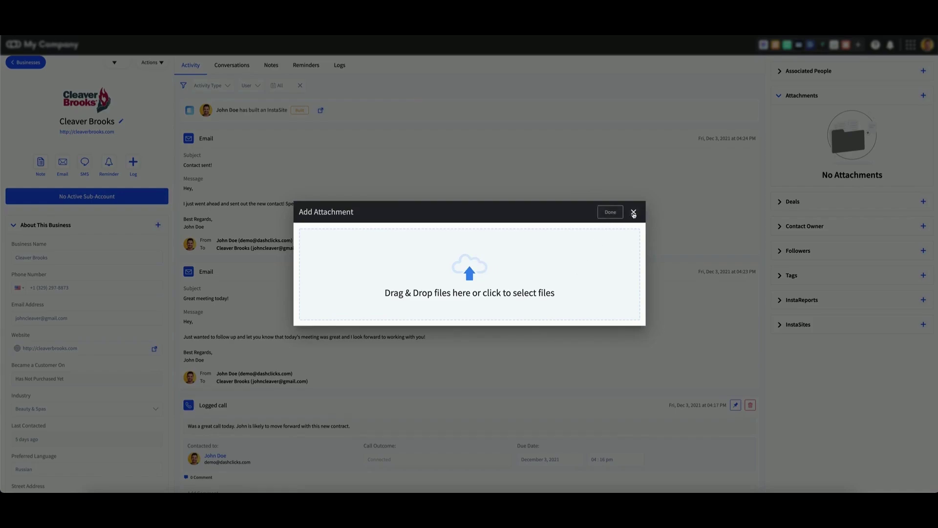
pyautogui.click(634, 213)
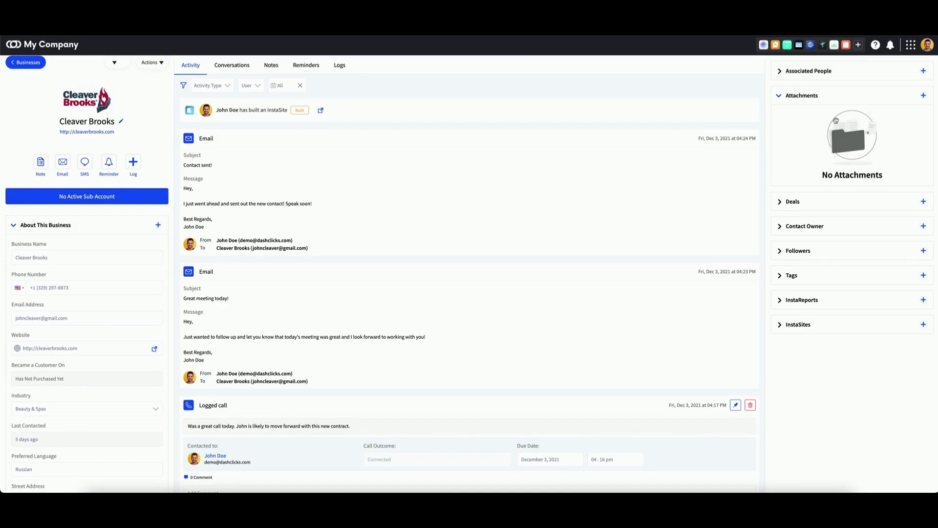
pyautogui.click(811, 98)
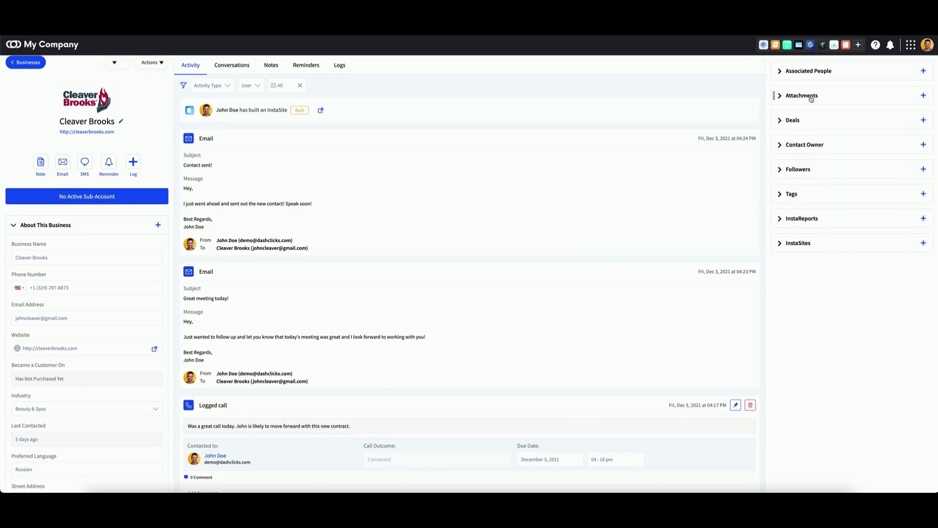
pyautogui.click(807, 123)
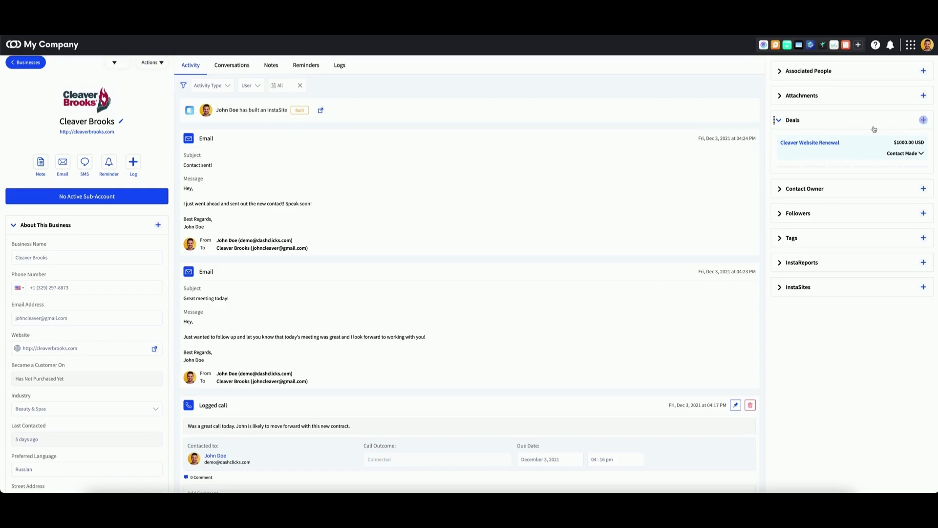
pyautogui.click(811, 125)
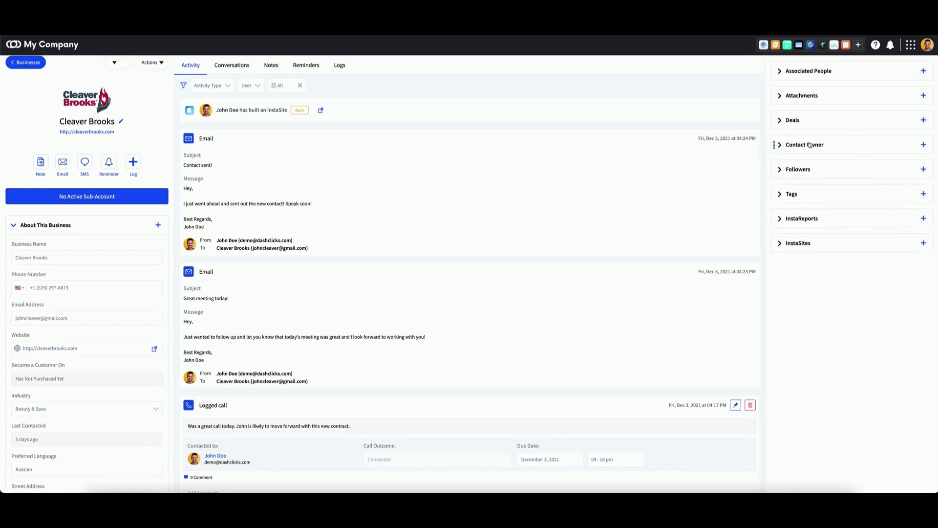
pyautogui.click(811, 145)
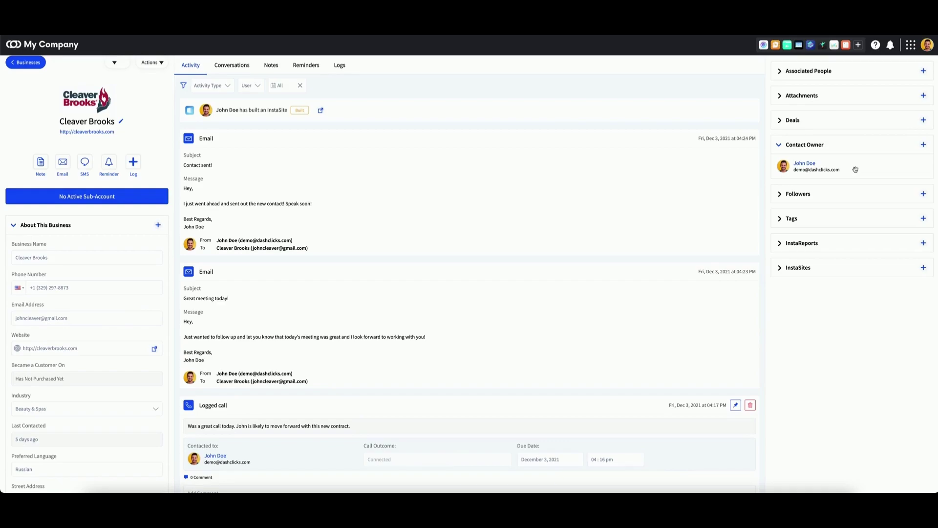
pyautogui.click(832, 145)
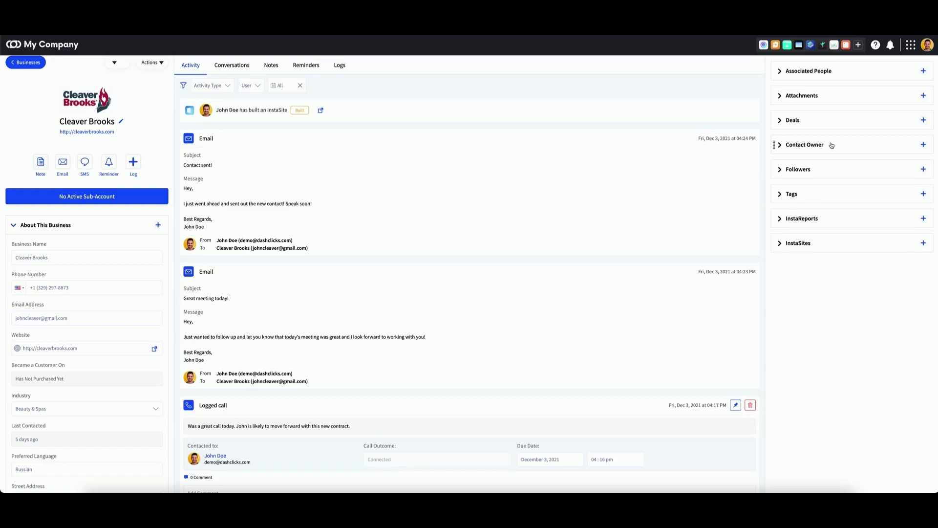
# Step: Check Followers (none, no users to add), collapse it, and expand the empty Tags section
pyautogui.click(830, 169)
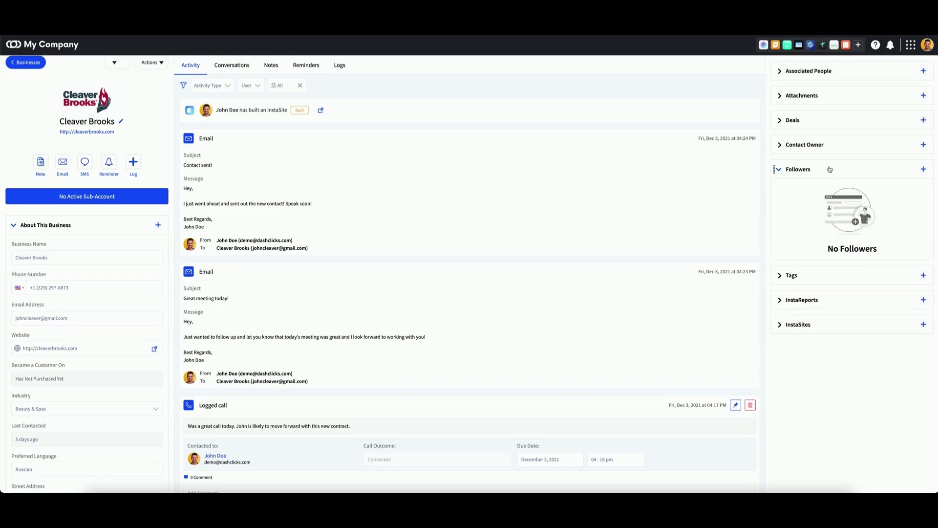
pyautogui.click(924, 169)
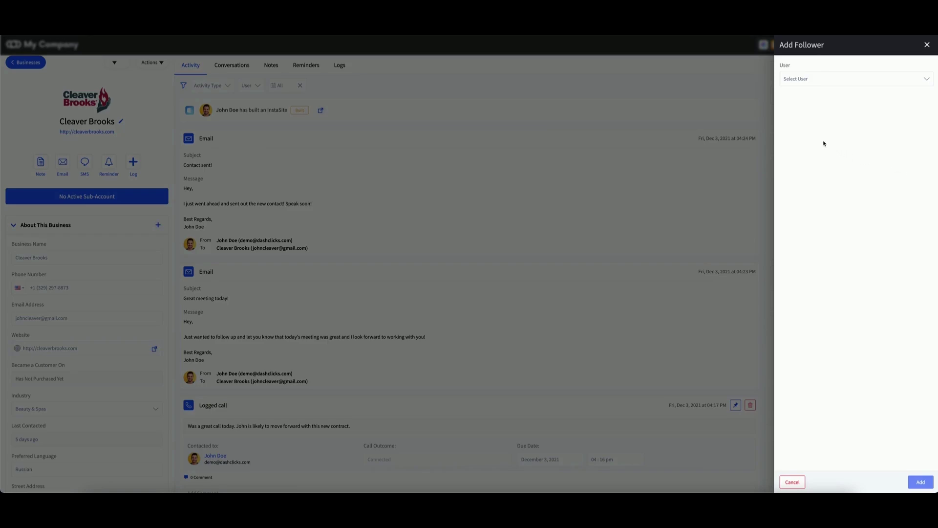
pyautogui.click(813, 81)
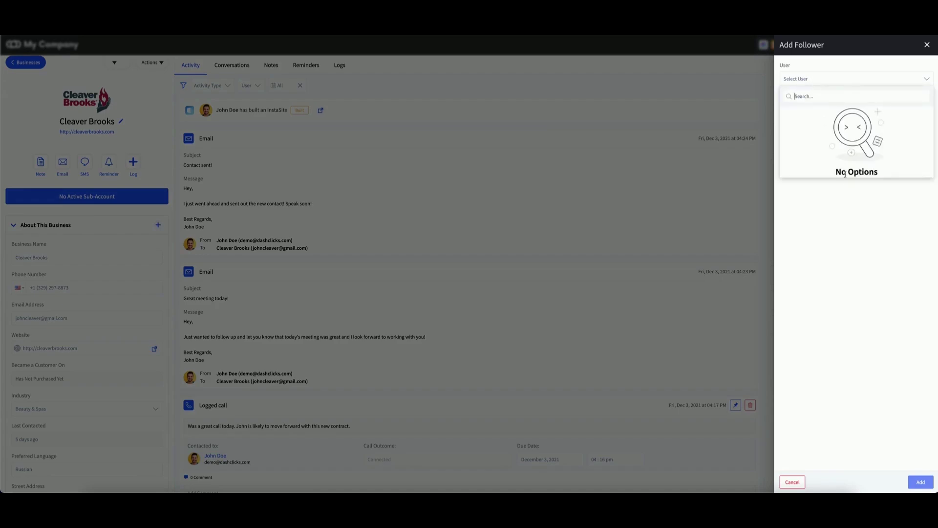
pyautogui.click(849, 240)
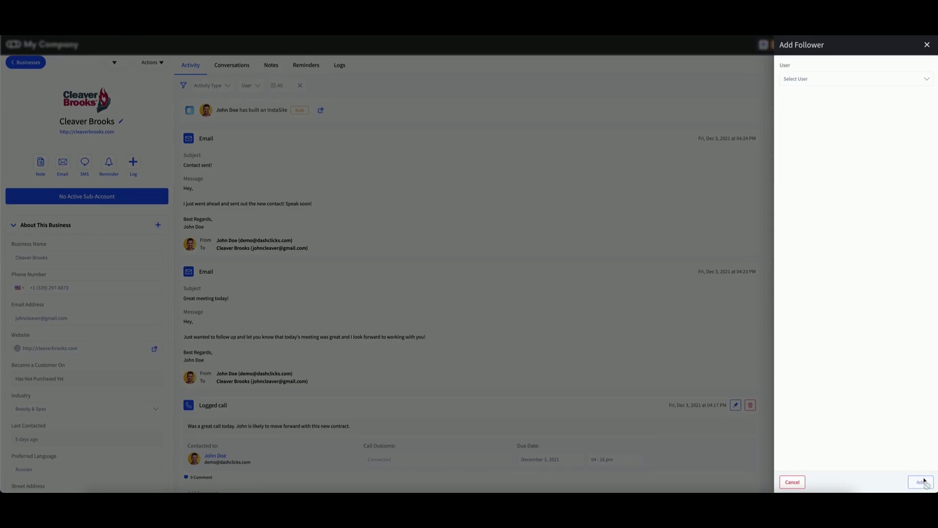
pyautogui.click(704, 344)
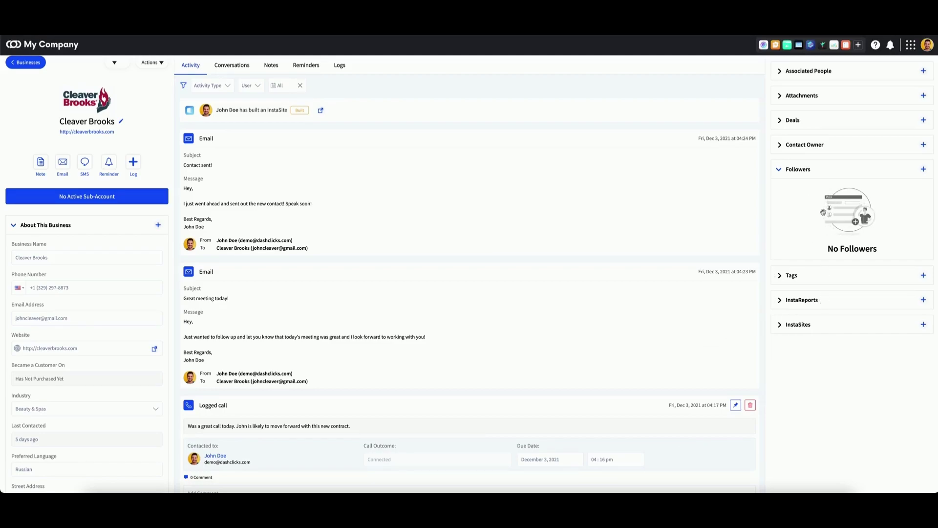
pyautogui.click(826, 171)
pyautogui.click(817, 197)
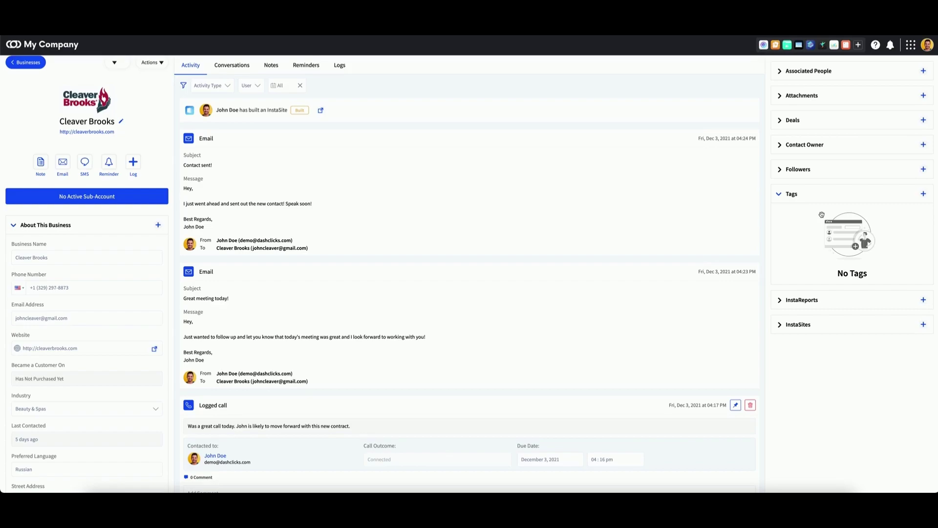
# Step: Abandon adding or creating a tag for Cleaver Brooks, collapse Tags, and show its empty InstaReports section
pyautogui.click(923, 194)
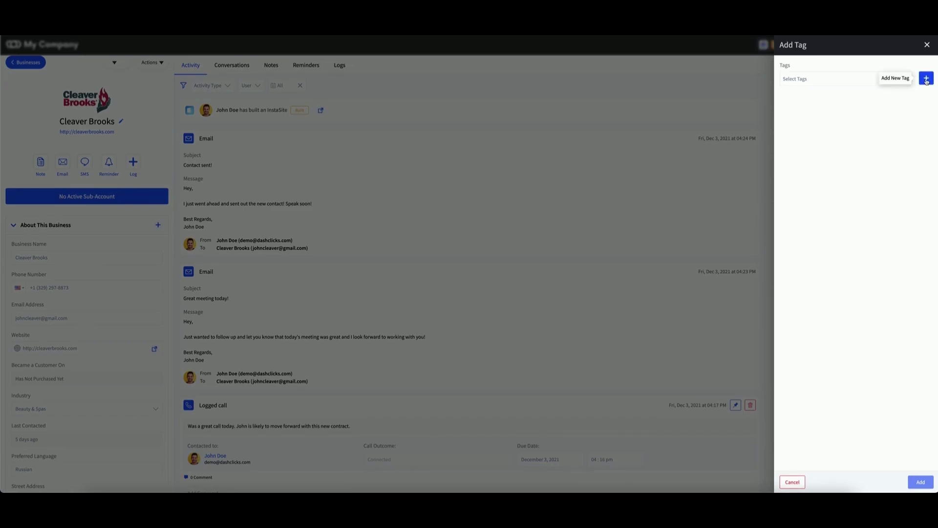
pyautogui.click(826, 83)
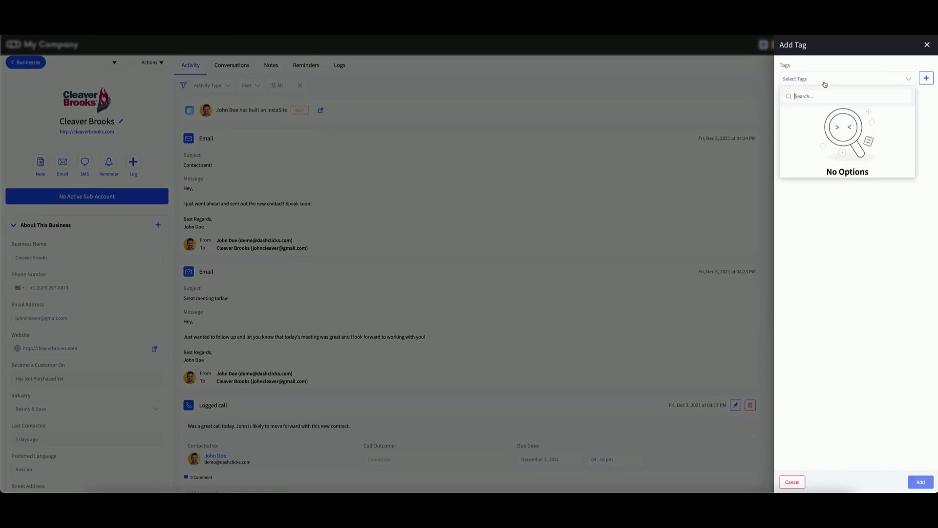
pyautogui.click(927, 79)
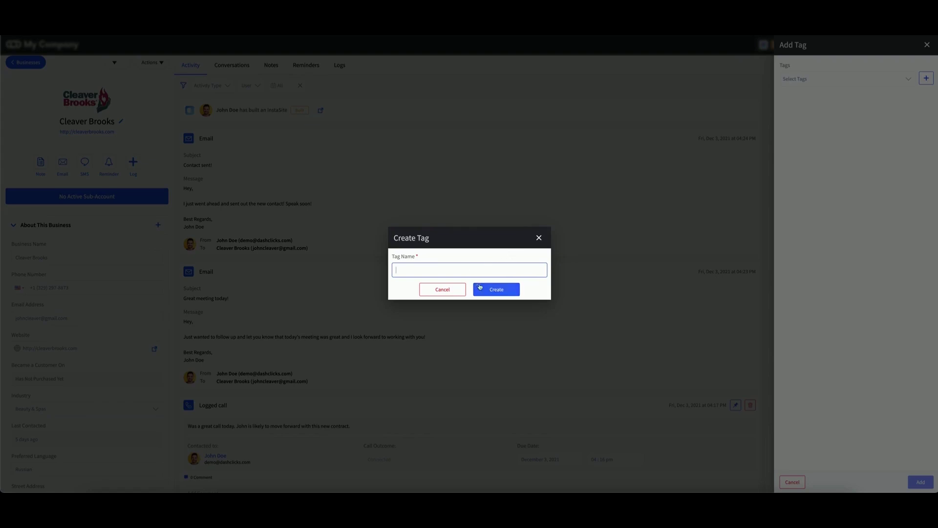
pyautogui.click(539, 238)
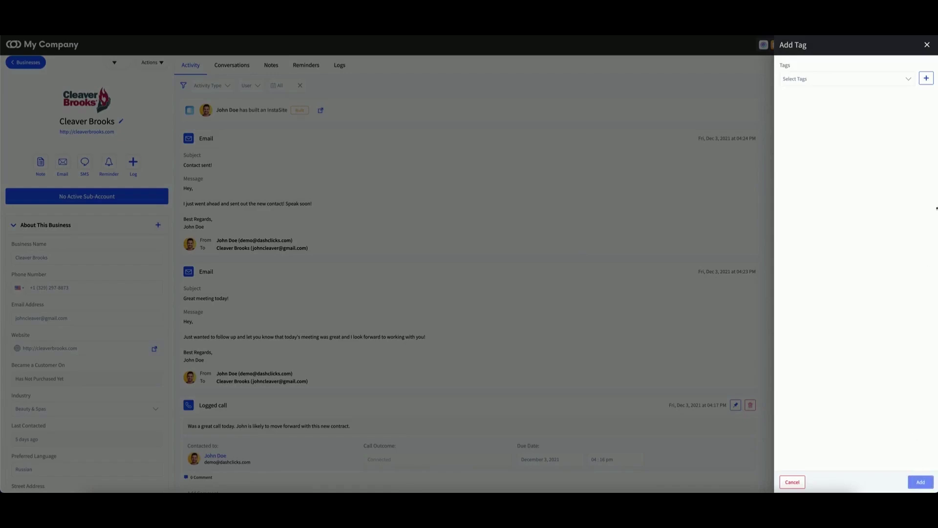
pyautogui.click(927, 45)
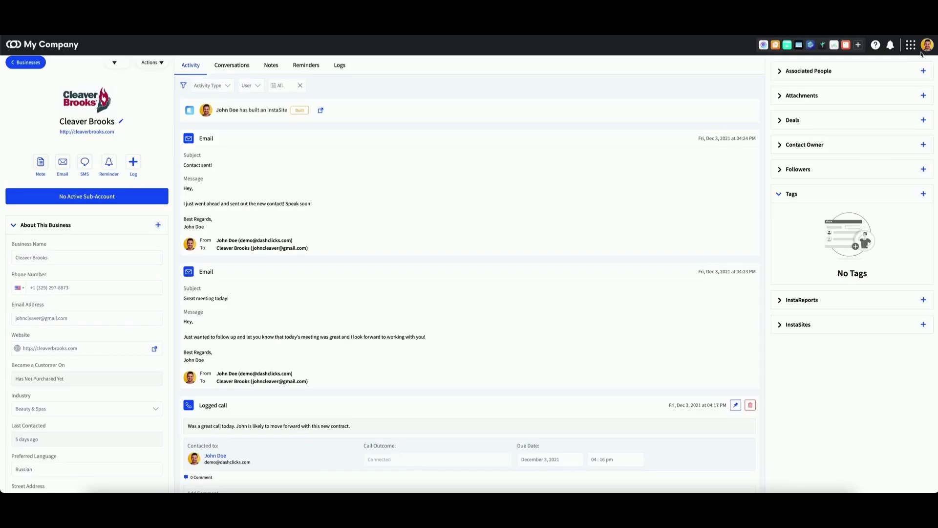
pyautogui.click(838, 204)
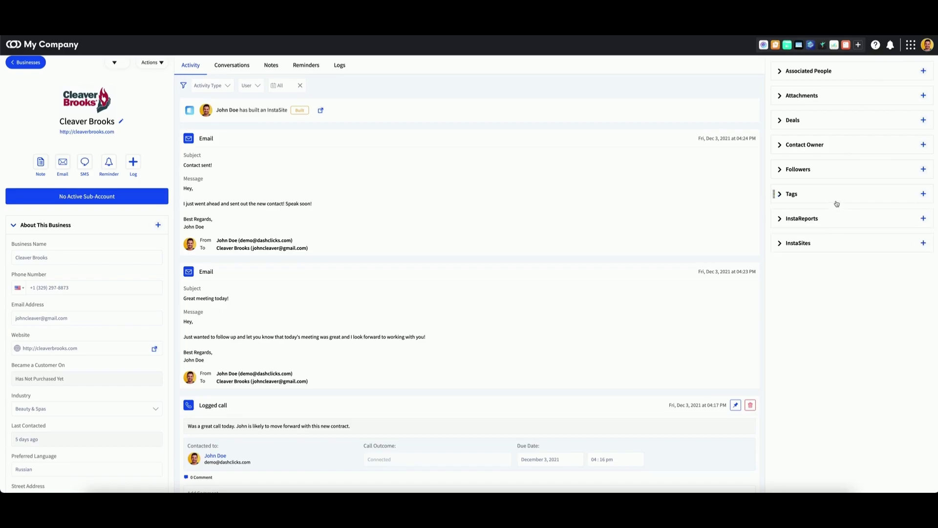
pyautogui.click(825, 219)
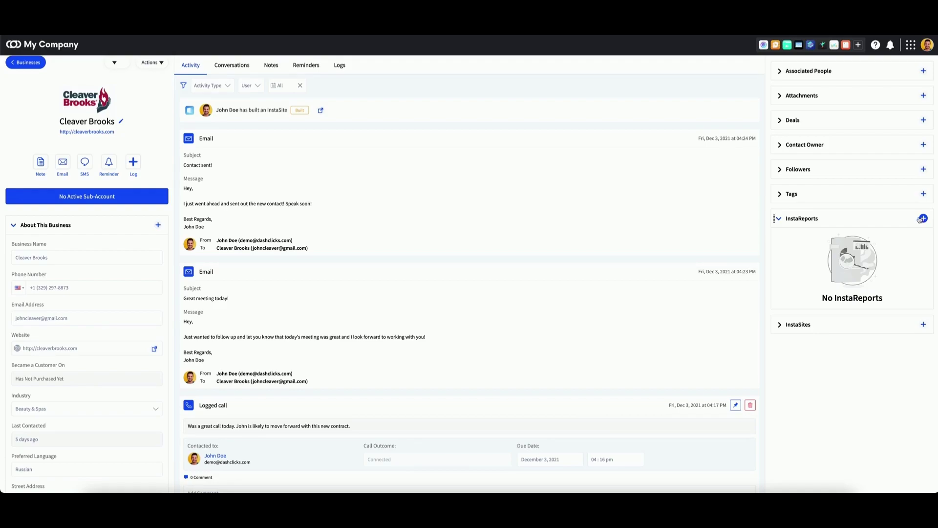
# Step: Swap the InstaReports section for InstaSites, showing the Leannon Group and Cleaver Brooks sites
pyautogui.click(861, 221)
pyautogui.click(848, 248)
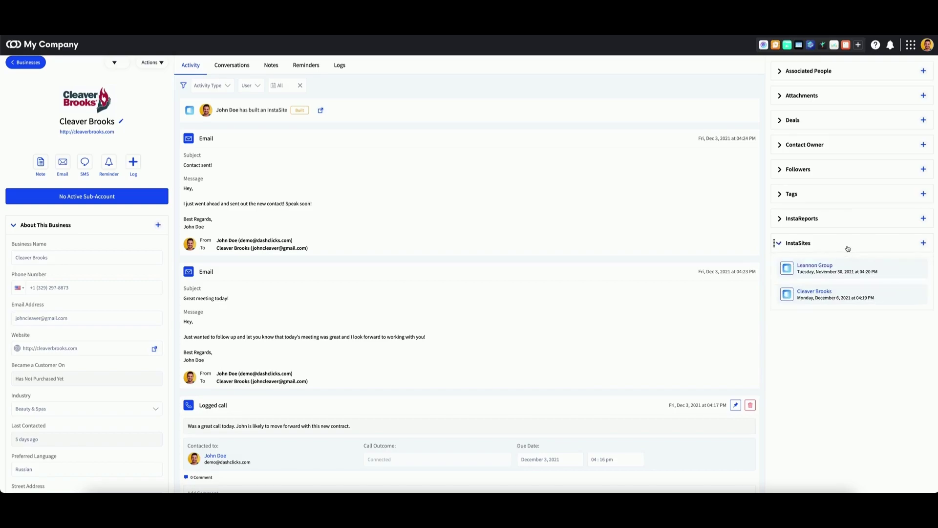